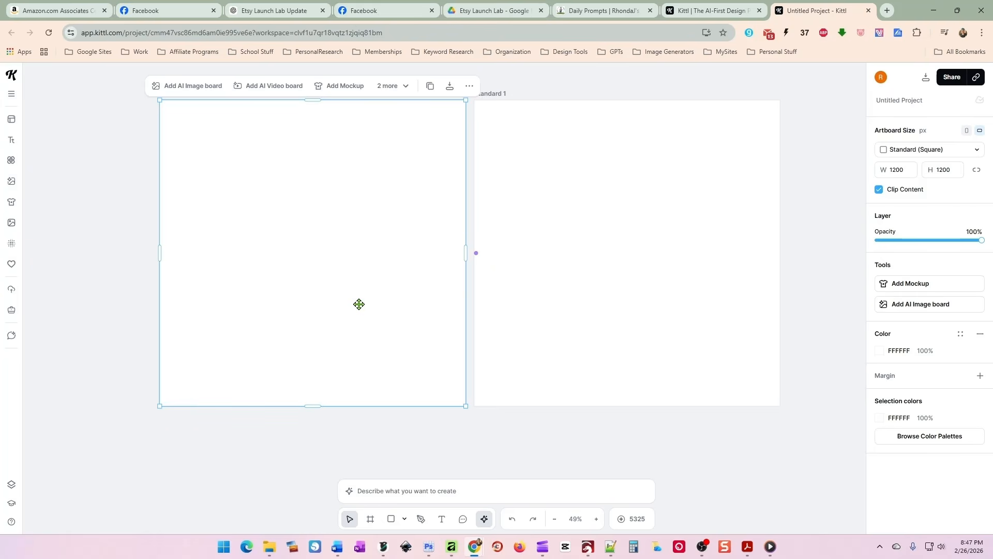
- Switch to the Daily Prompts community page and look through the February posts for a design prompt
{"action": "left_click", "coordinate": [520, 261]}
{"action": "left_click", "coordinate": [394, 251]}
{"action": "left_click", "coordinate": [602, 10]}
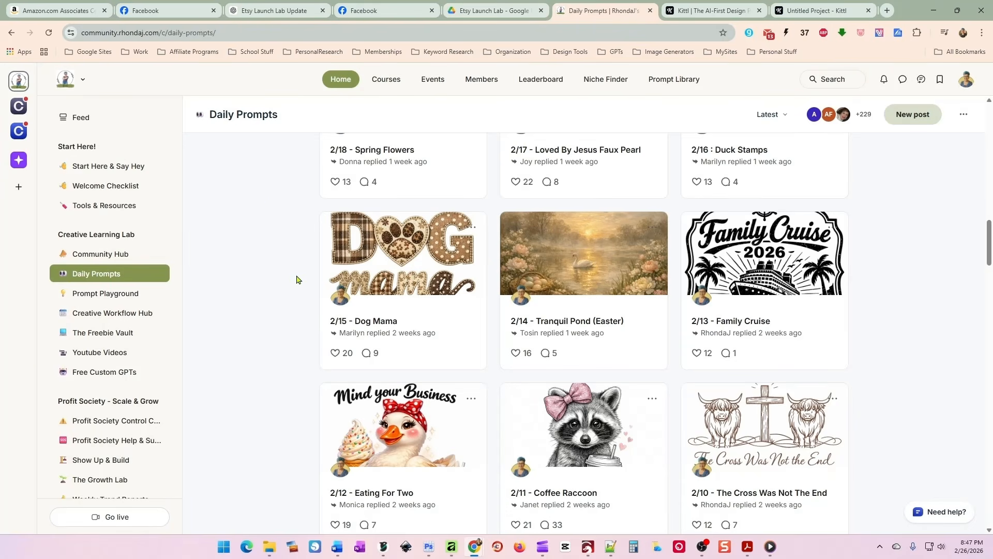
{"action": "scroll", "coordinate": [296, 280], "scroll_direction": "up", "scroll_amount": 3}
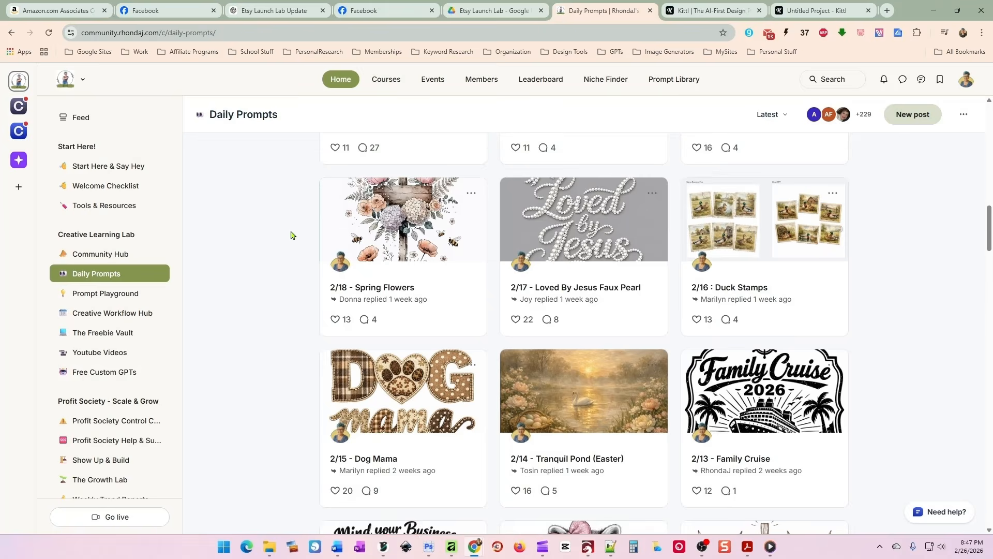
{"action": "scroll", "coordinate": [290, 234], "scroll_direction": "up", "scroll_amount": 4}
{"action": "scroll", "coordinate": [290, 235], "scroll_direction": "up", "scroll_amount": 1}
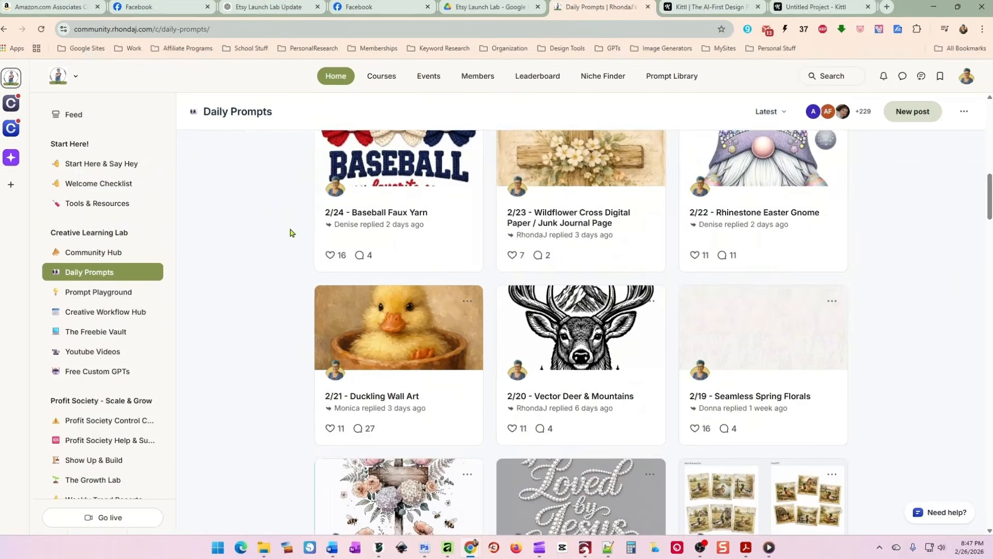
{"action": "scroll", "coordinate": [290, 238], "scroll_direction": "up", "scroll_amount": 3}
{"action": "scroll", "coordinate": [291, 246], "scroll_direction": "up", "scroll_amount": 2}
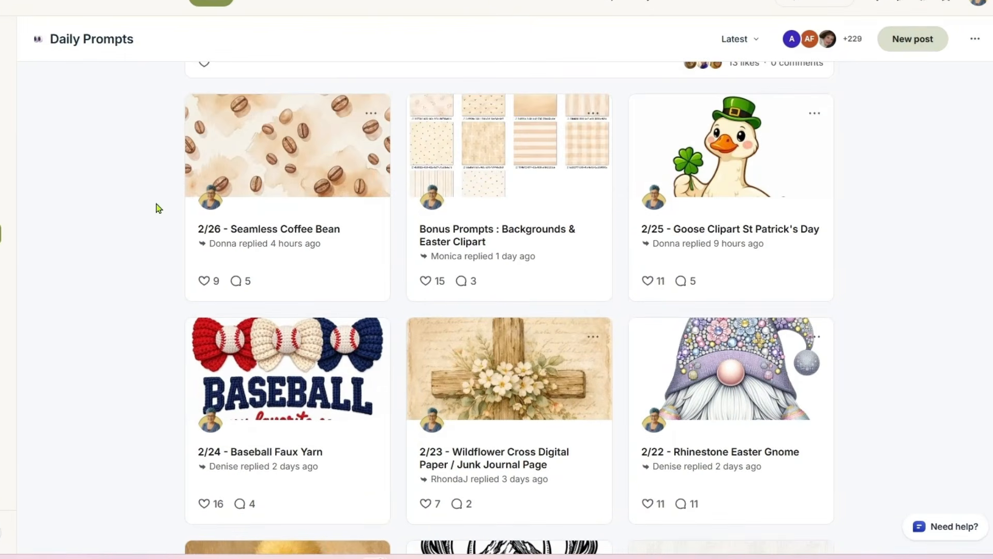
{"action": "scroll", "coordinate": [156, 204], "scroll_direction": "up", "scroll_amount": 1}
{"action": "scroll", "coordinate": [157, 207], "scroll_direction": "down", "scroll_amount": 3}
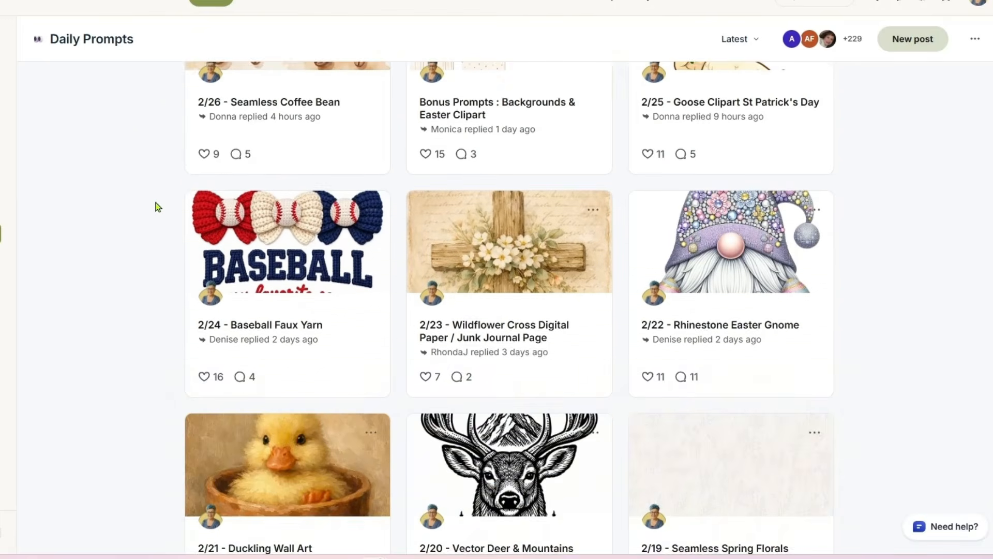
{"action": "scroll", "coordinate": [158, 207], "scroll_direction": "down", "scroll_amount": 7}
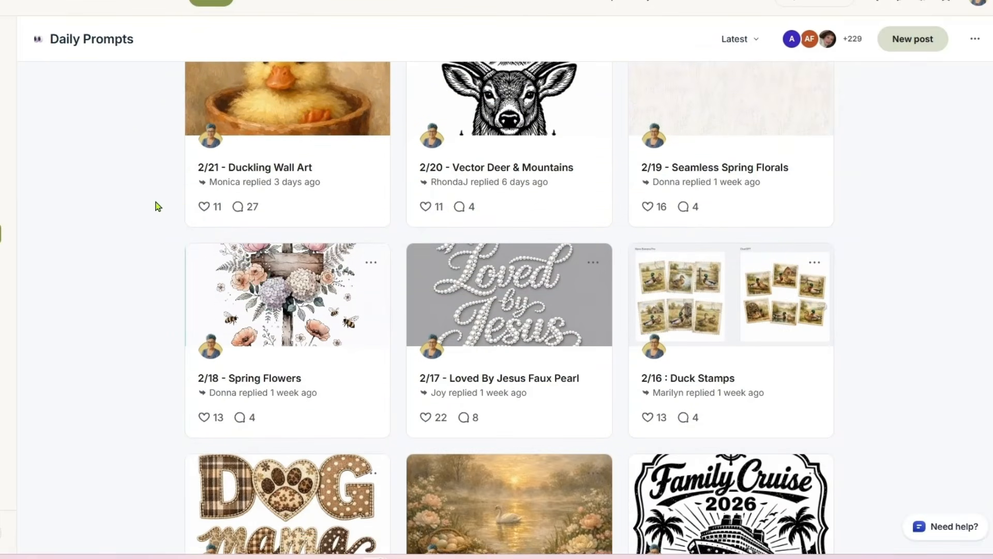
{"action": "scroll", "coordinate": [157, 206], "scroll_direction": "down", "scroll_amount": 6}
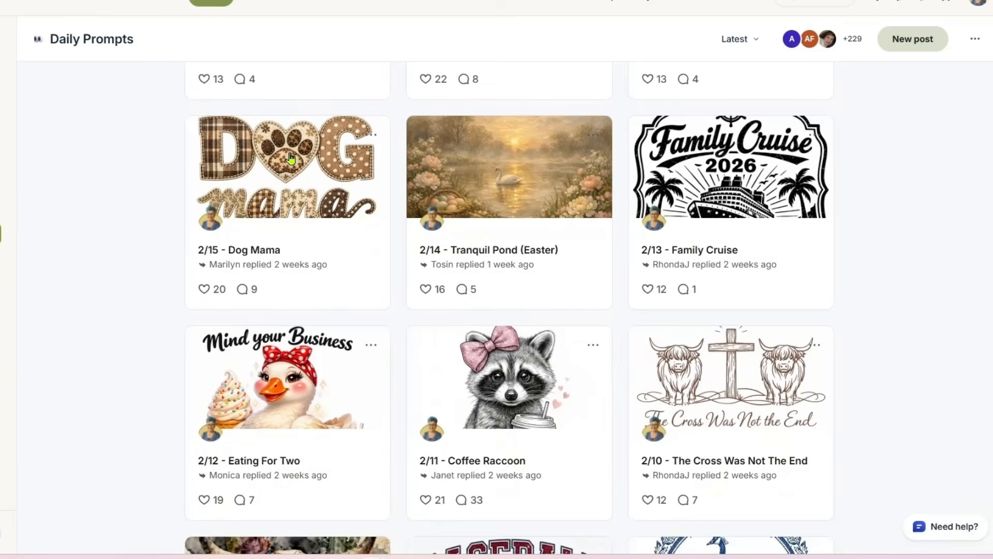
- Copy the Today's Prompt paragraph from the "2/15 - Dog Mama" post and view its sample design before closing the post
{"action": "left_click", "coordinate": [292, 159]}
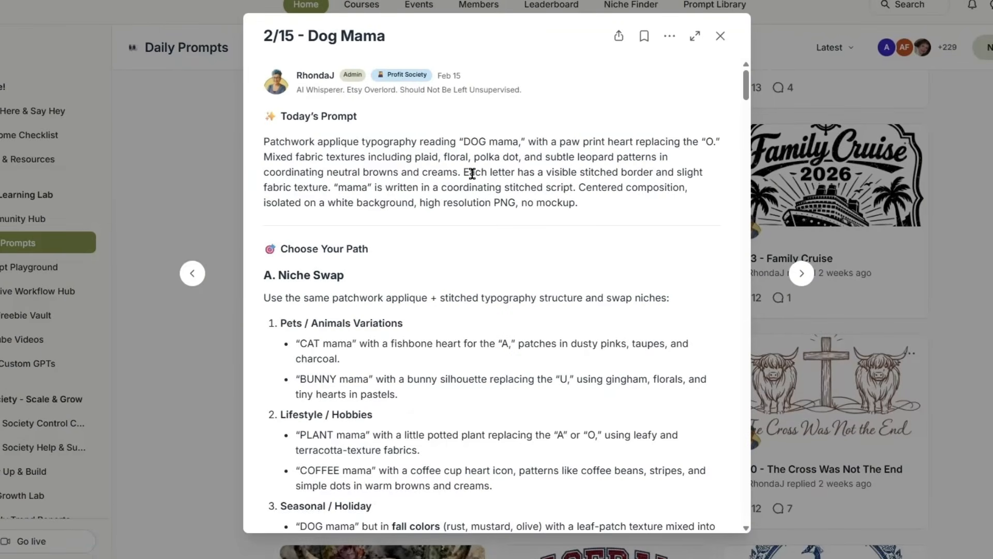
{"action": "triple_click", "coordinate": [477, 181]}
{"action": "key", "text": "ctrl+c"}
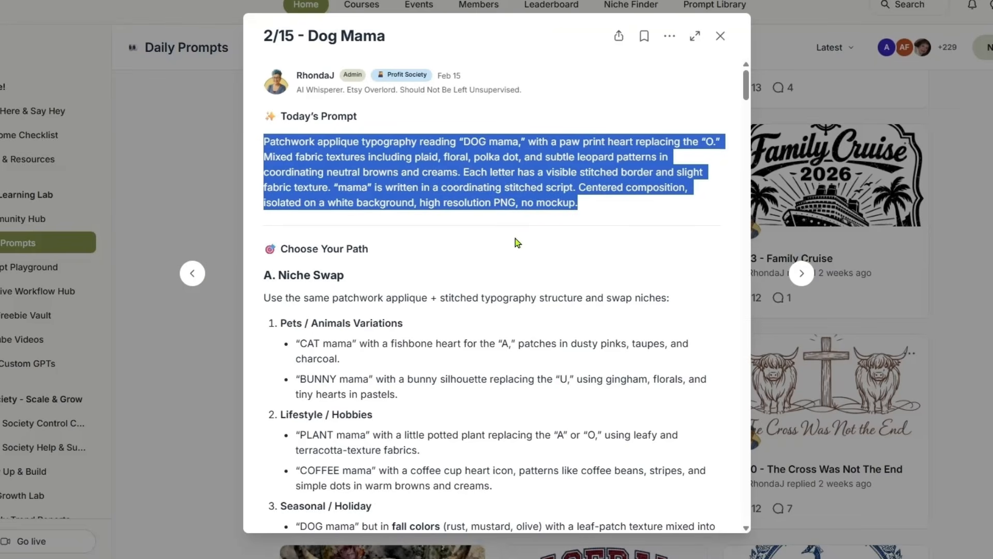
{"action": "left_click_drag", "start_coordinate": [745, 81], "coordinate": [747, 236]}
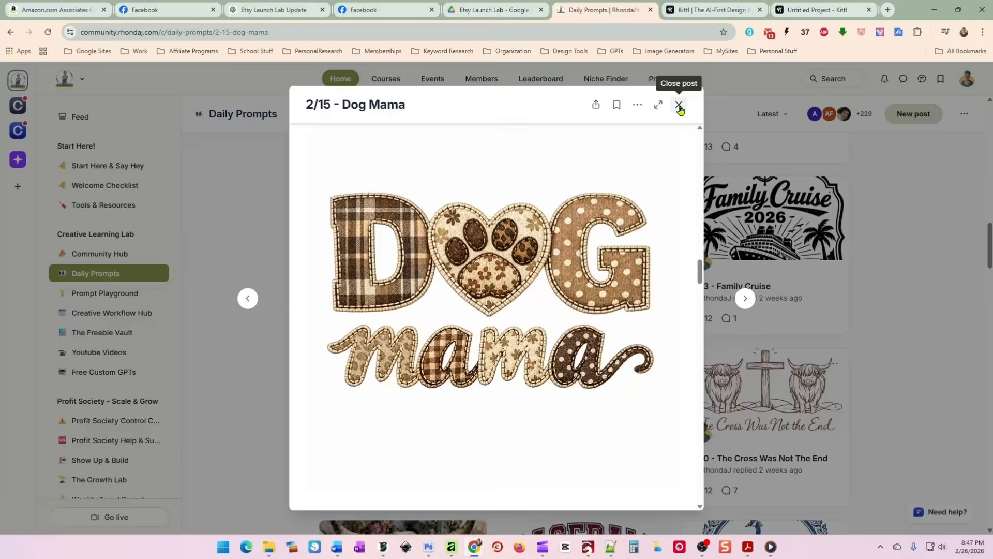
{"action": "left_click", "coordinate": [679, 106]}
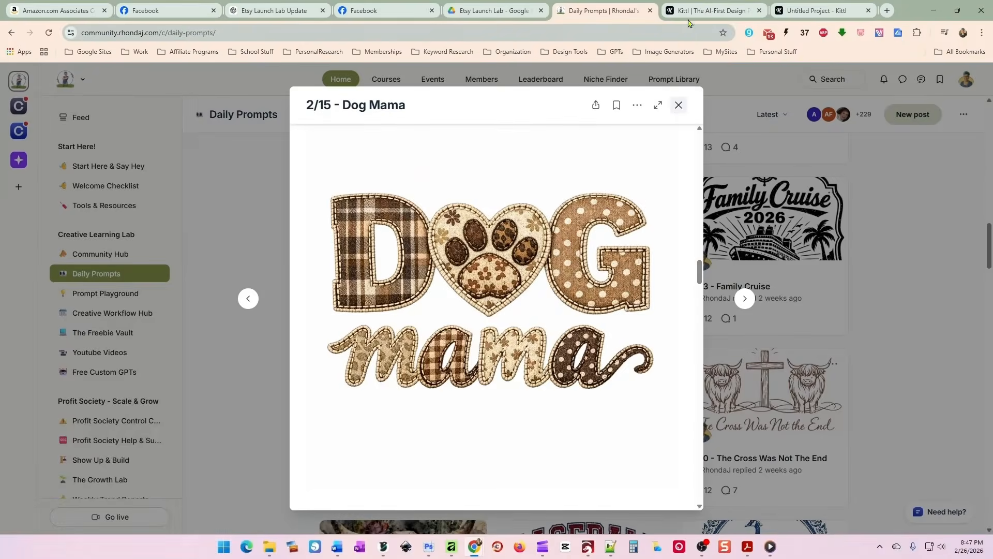
- Return to the untitled Kittl project, close the spare Kittl page, and widen the gap between the artboards by shifting the first one
{"action": "left_click", "coordinate": [826, 13]}
{"action": "left_click", "coordinate": [759, 12]}
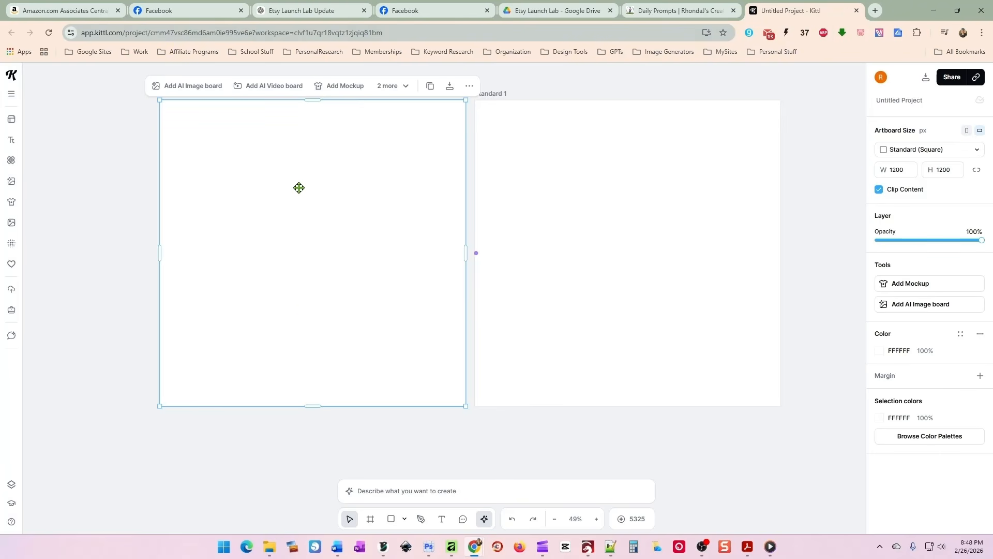
{"action": "left_click_drag", "start_coordinate": [267, 194], "coordinate": [251, 194]}
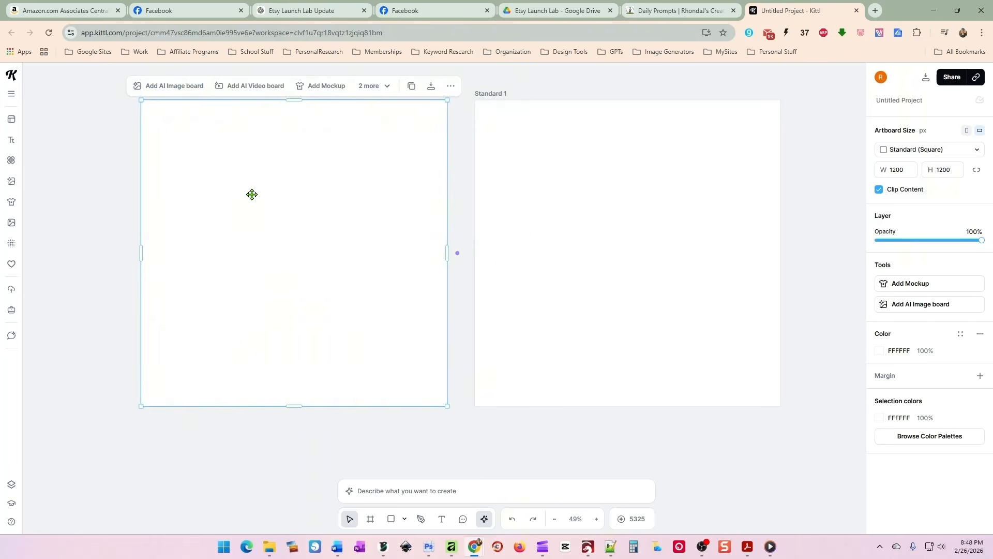
- Generate the "DOG mama" patchwork image on the first artboard from the copied prompt using Nano Banana 2 at 1:1
{"action": "left_click", "coordinate": [480, 492]}
{"action": "key", "text": "ctrl+v"}
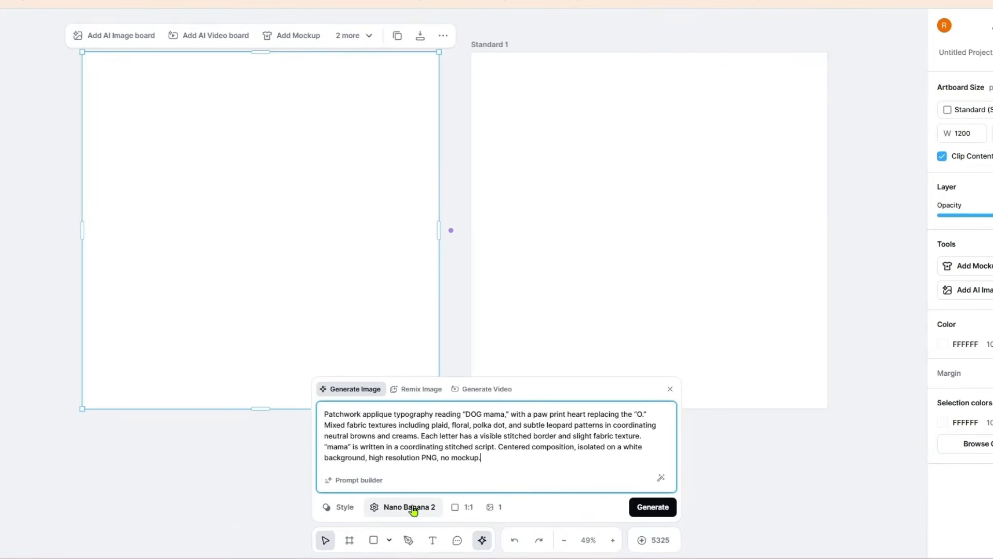
{"action": "left_click", "coordinate": [641, 507]}
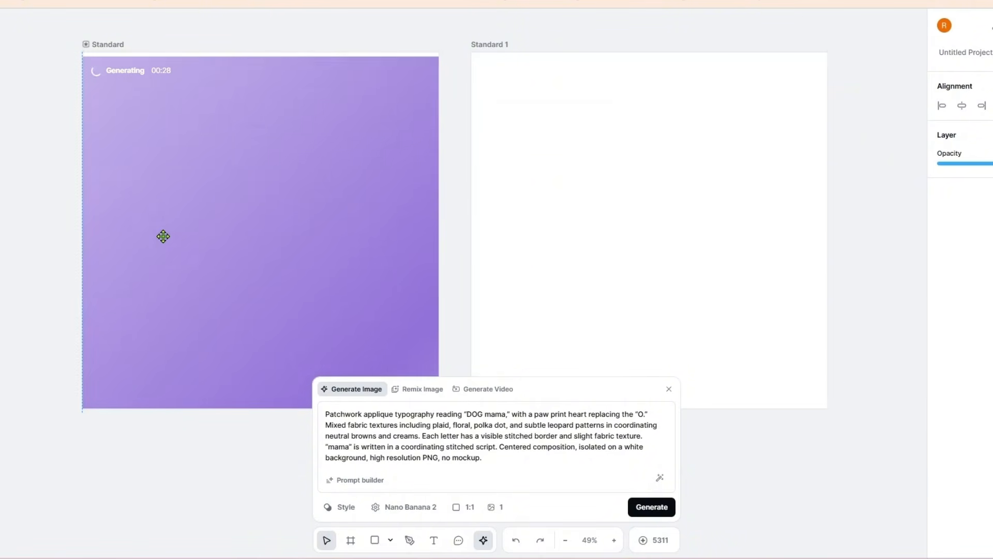
- Generate the same "DOG mama" prompt on the Standard 1 artboard using Nano Banana Pro and close the image generator
{"action": "left_click", "coordinate": [586, 221]}
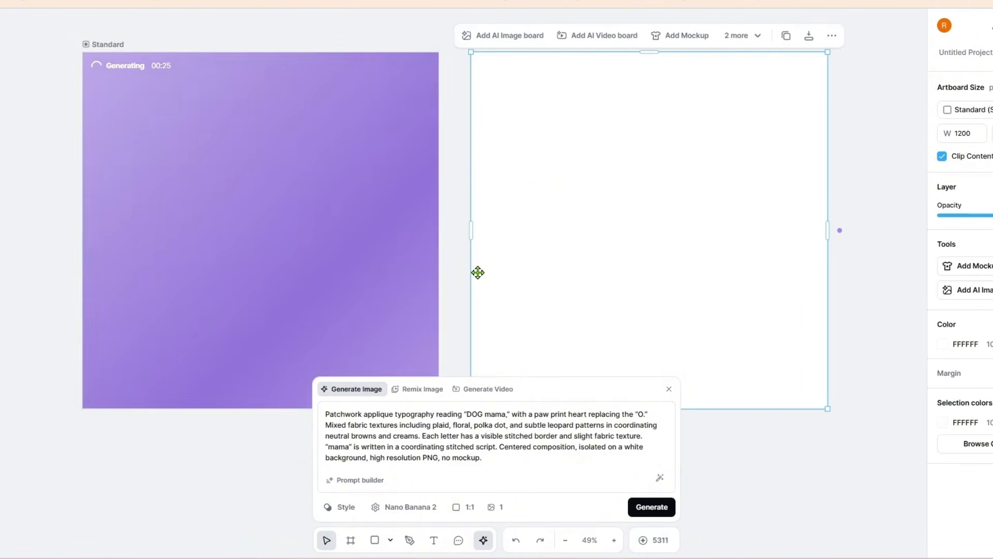
{"action": "left_click", "coordinate": [432, 507]}
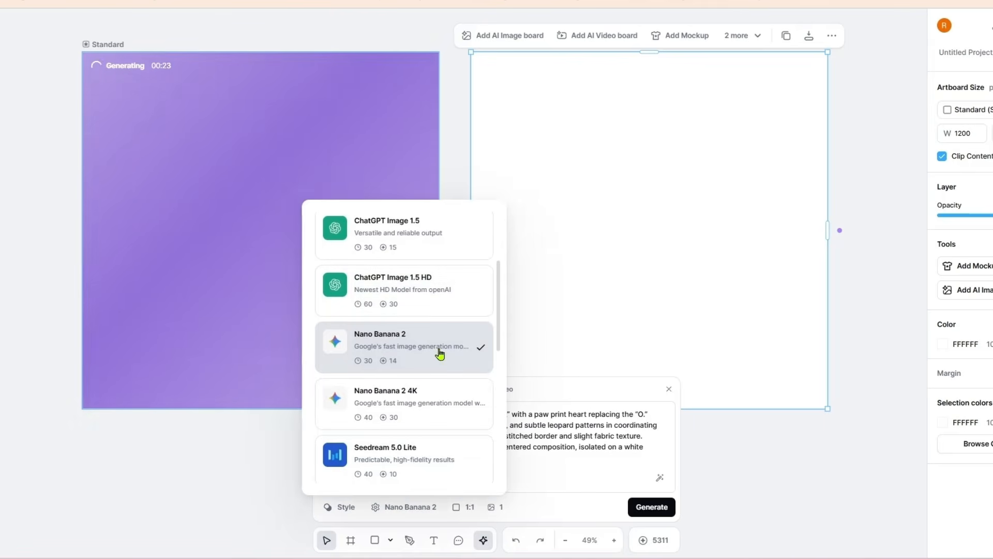
{"action": "scroll", "coordinate": [440, 353], "scroll_direction": "up", "scroll_amount": 3}
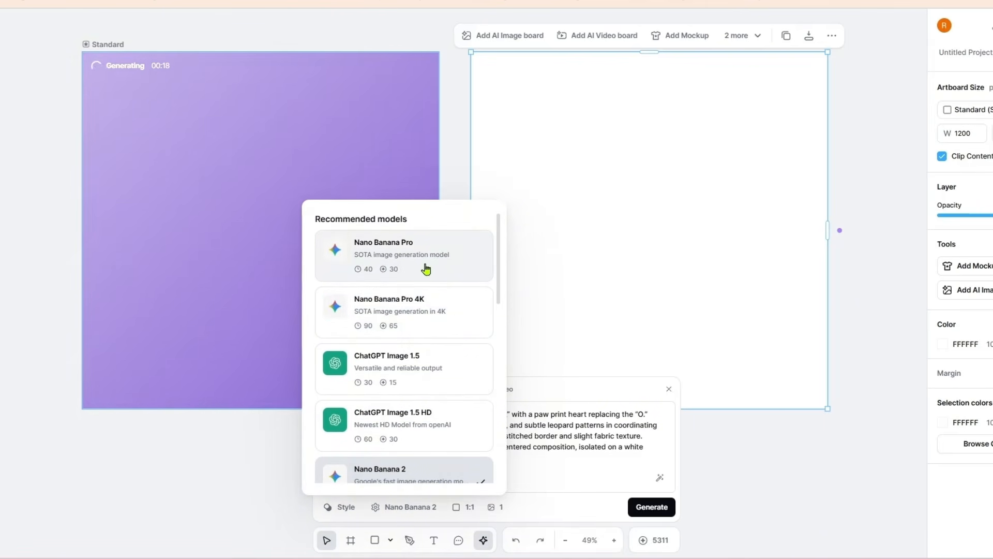
{"action": "scroll", "coordinate": [421, 455], "scroll_direction": "down", "scroll_amount": 1}
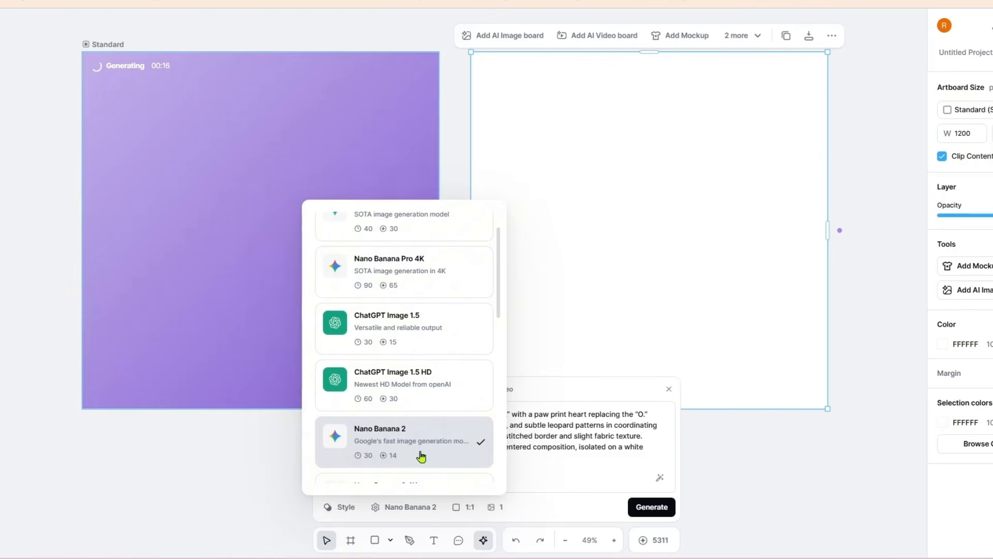
{"action": "scroll", "coordinate": [427, 310], "scroll_direction": "up", "scroll_amount": 2}
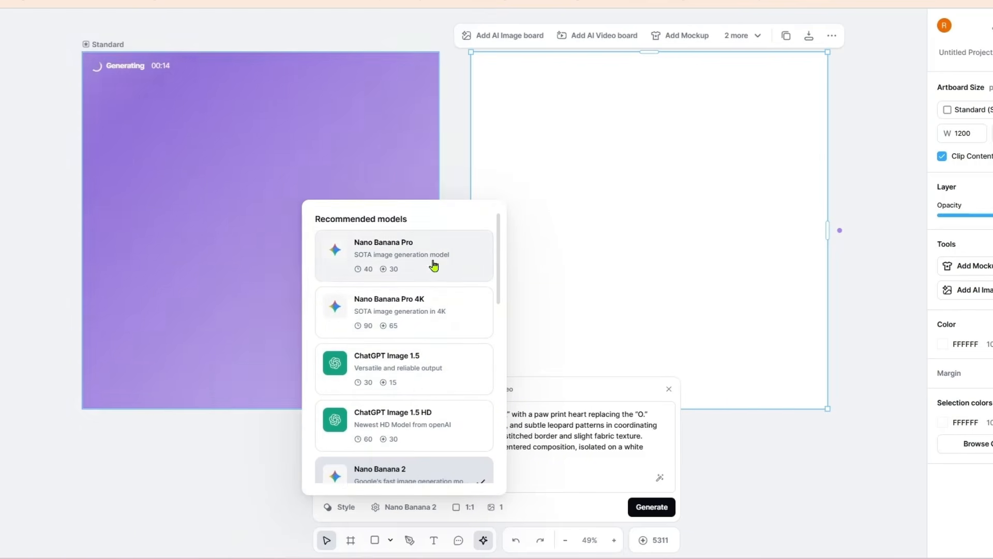
{"action": "left_click", "coordinate": [435, 264]}
{"action": "left_click", "coordinate": [651, 508]}
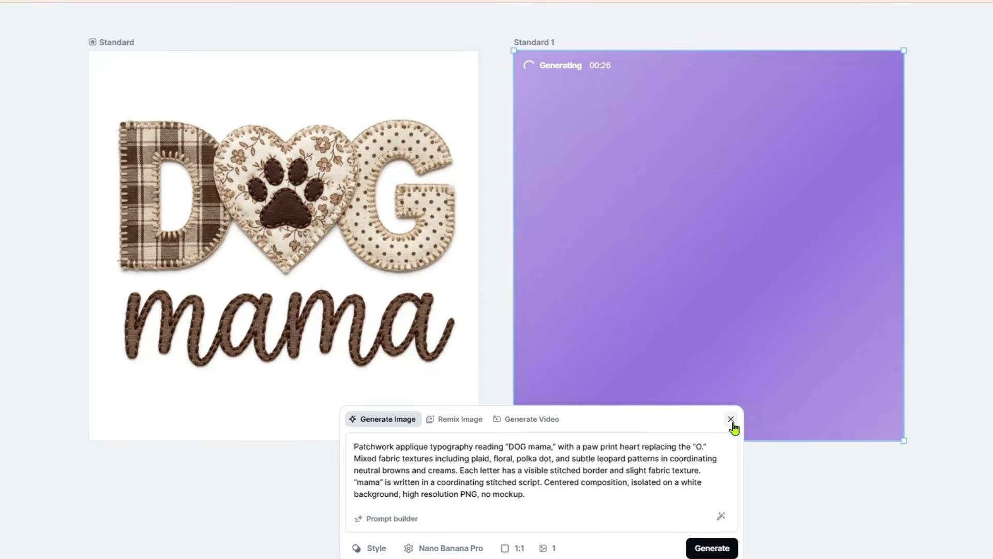
{"action": "left_click", "coordinate": [669, 388]}
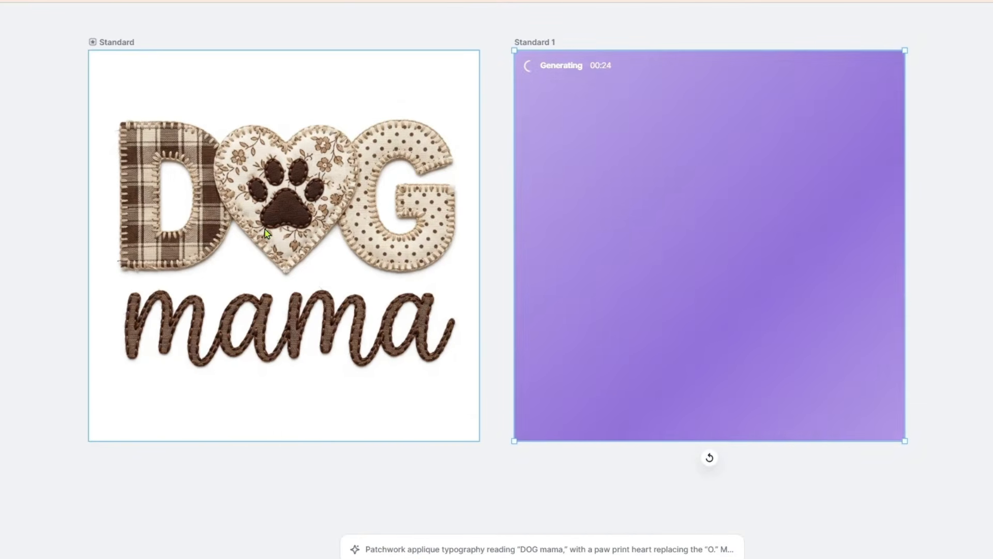
- Remove the background from the Nano Banana Pro image on Standard 1 and nudge the cut-out upward
{"action": "left_click", "coordinate": [265, 229]}
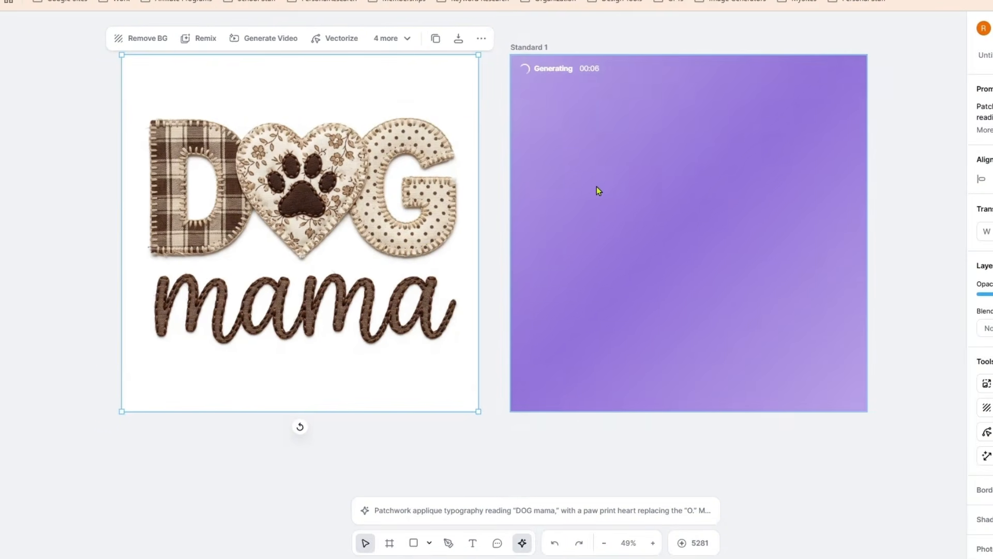
{"action": "left_click", "coordinate": [696, 221]}
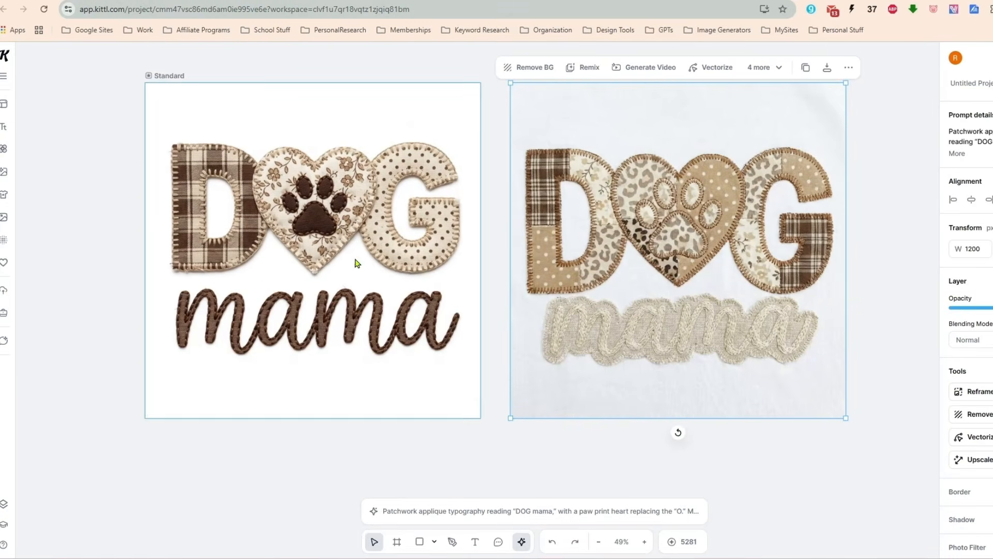
{"action": "left_click", "coordinate": [975, 393]}
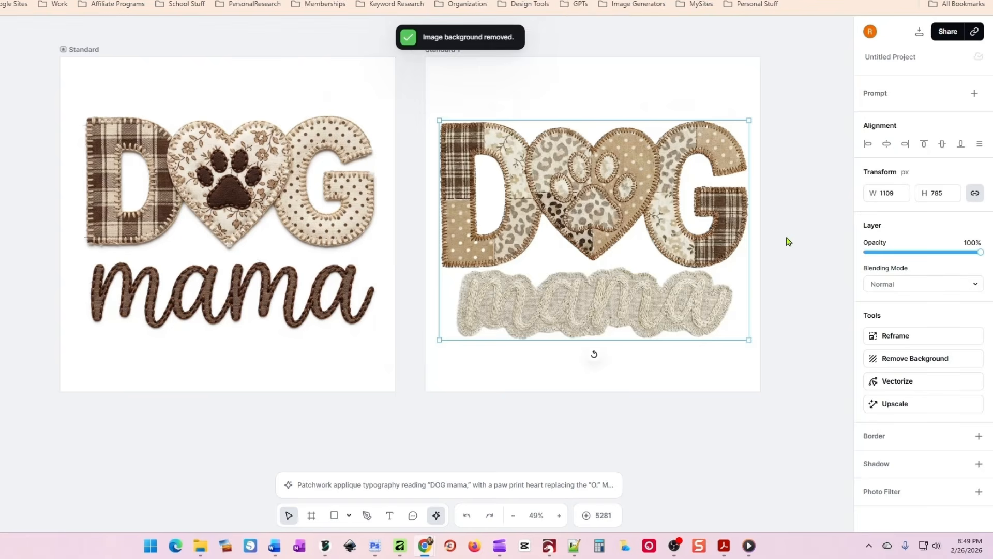
{"action": "left_click_drag", "start_coordinate": [621, 213], "coordinate": [621, 199]}
- Nudge the cut-out slightly down, and clear both artboards by deleting the two "DOG mama" images
{"action": "left_click", "coordinate": [296, 211]}
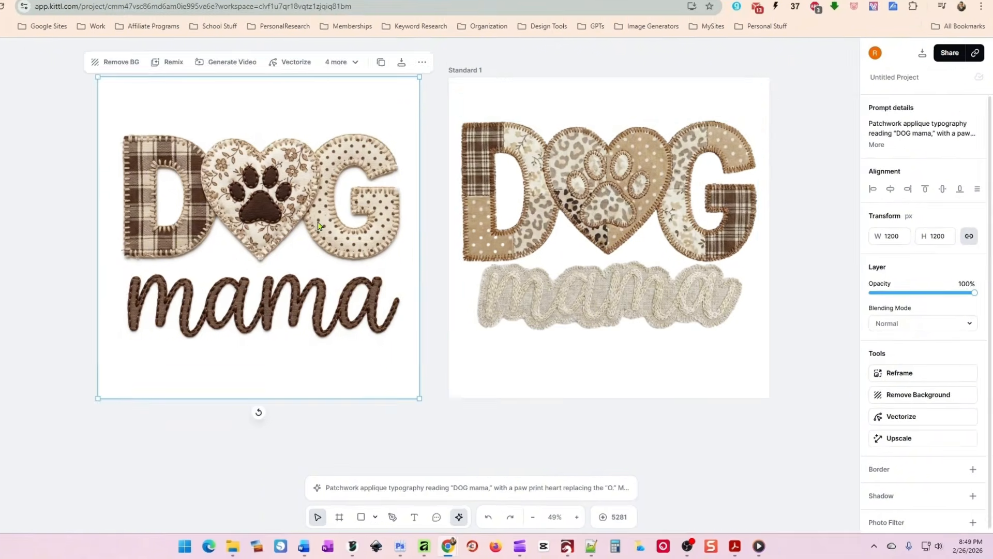
{"action": "left_click", "coordinate": [558, 299]}
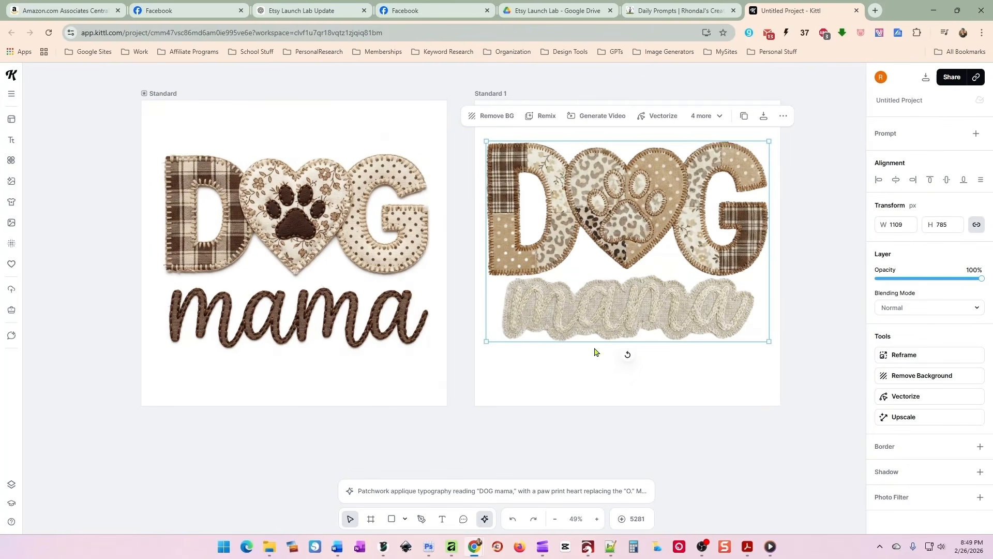
{"action": "left_click_drag", "start_coordinate": [627, 239], "coordinate": [625, 243]}
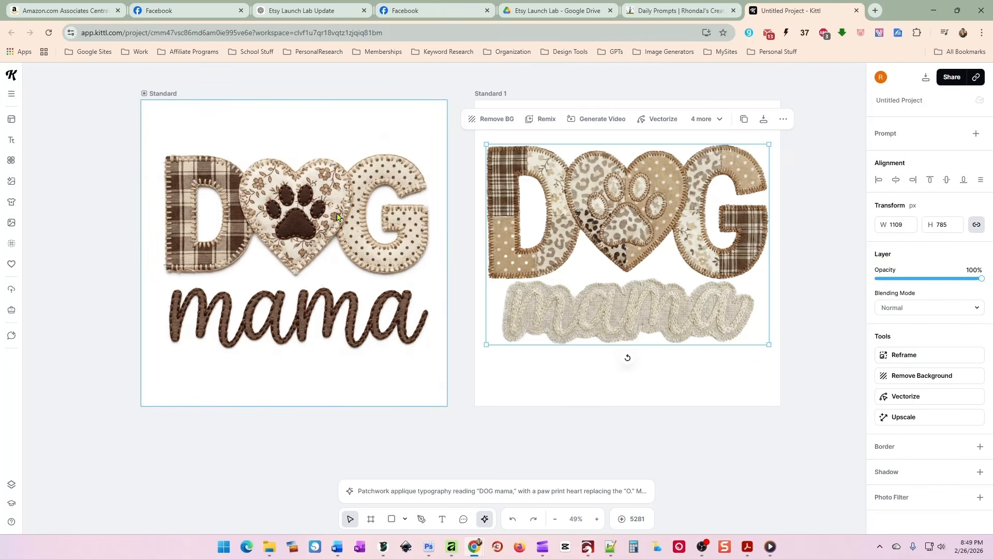
{"action": "key", "text": "Delete"}
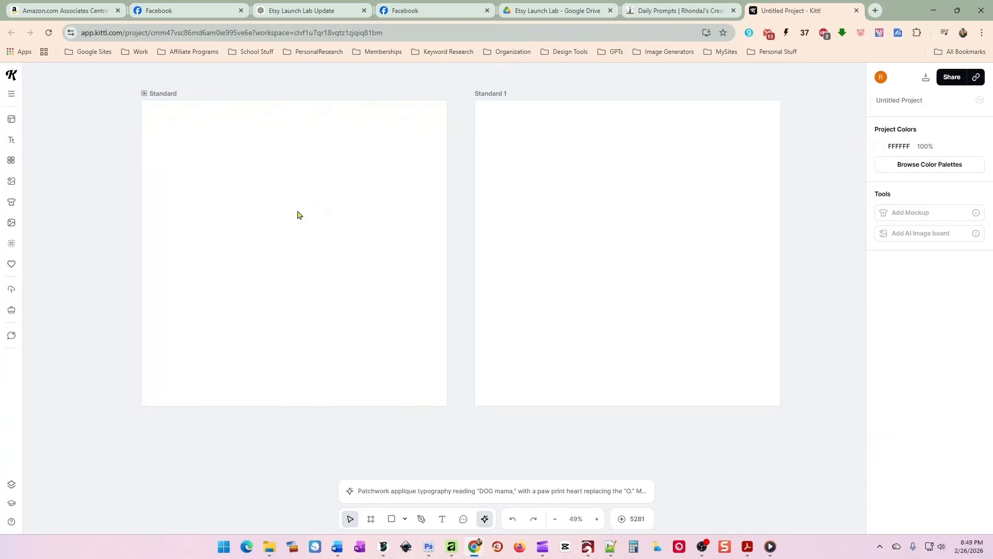
- Copy the prompt from the "2/8 - Baseball Season Rhinestones" community post, view its sample design, and return to the Kittl project
{"action": "left_click", "coordinate": [656, 11]}
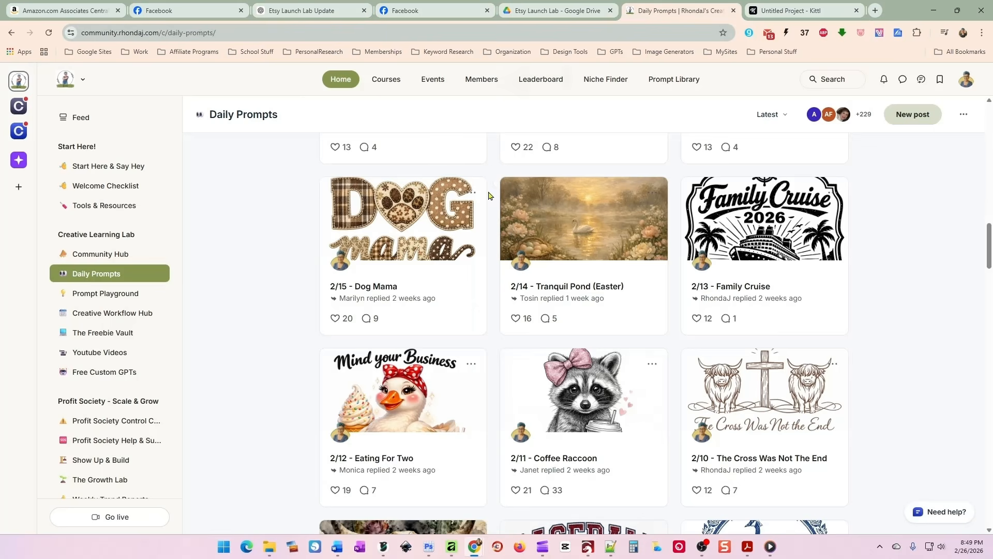
{"action": "scroll", "coordinate": [863, 280], "scroll_direction": "down", "scroll_amount": 5}
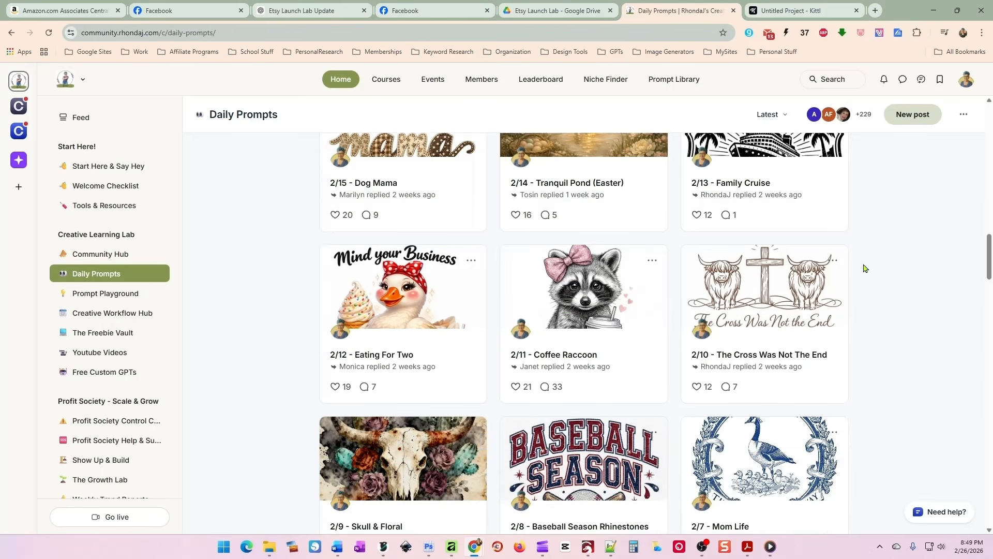
{"action": "left_click", "coordinate": [565, 262]}
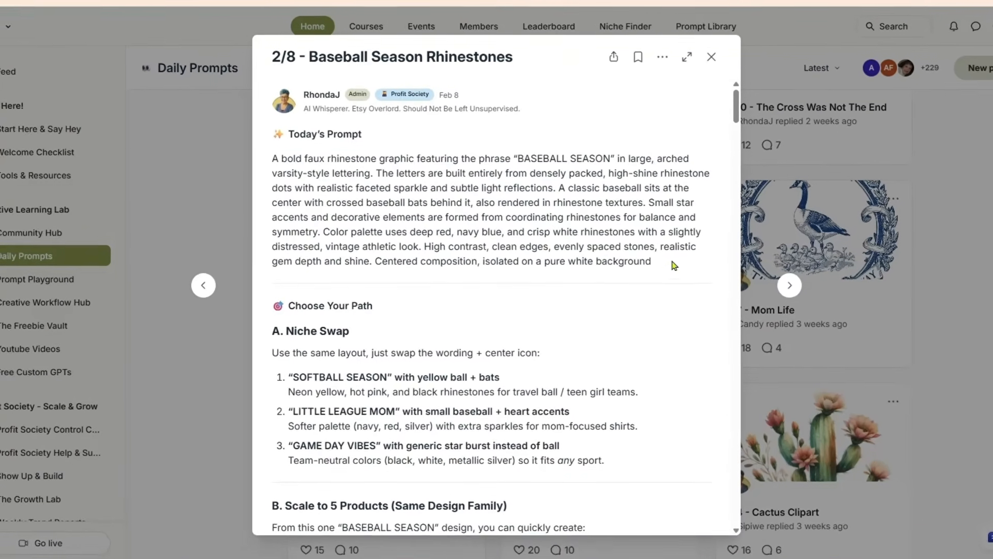
{"action": "left_click_drag", "start_coordinate": [656, 260], "coordinate": [270, 167]}
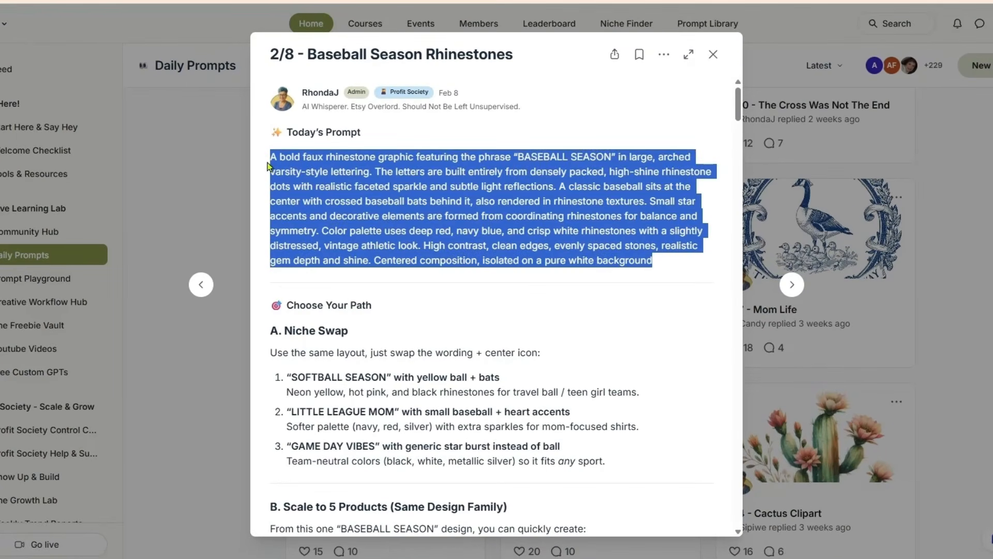
{"action": "right_click", "coordinate": [393, 183]}
{"action": "left_click", "coordinate": [409, 204]}
{"action": "left_click_drag", "start_coordinate": [739, 104], "coordinate": [739, 244]}
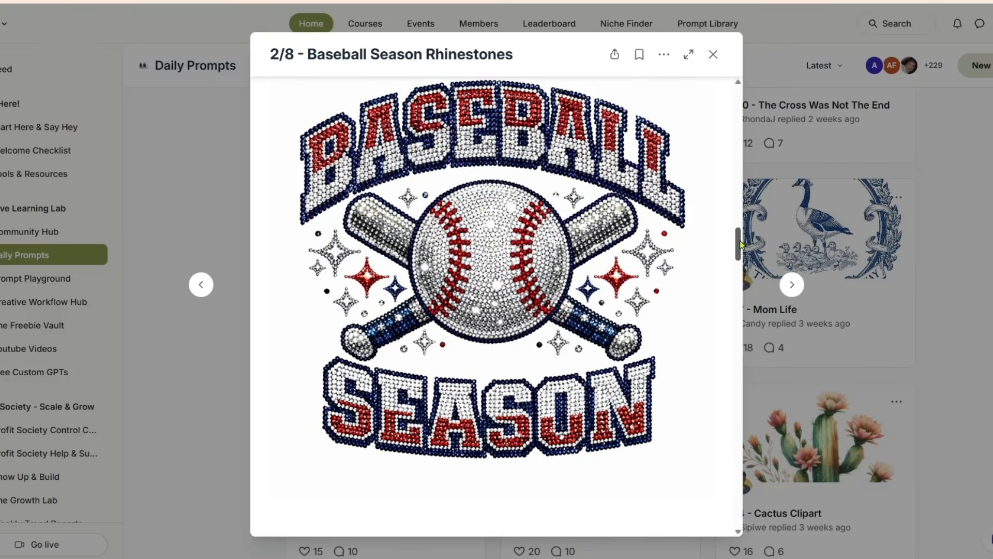
{"action": "left_click", "coordinate": [802, 10]}
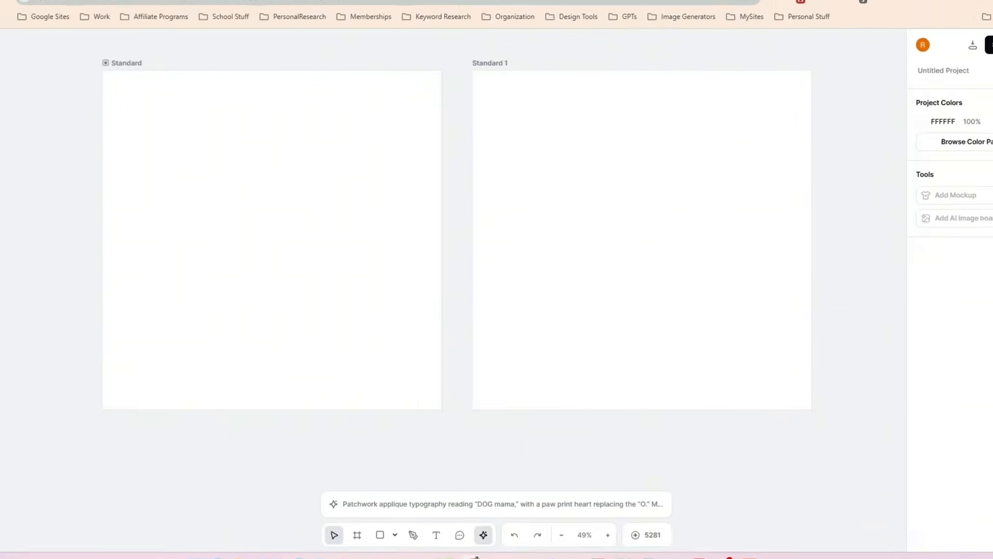
- Paste the copied "BASEBALL SEASON" rhinestone prompt into the image generator and generate it on the Standard 1 artboard with Nano Banana Pro
{"action": "left_click", "coordinate": [217, 217]}
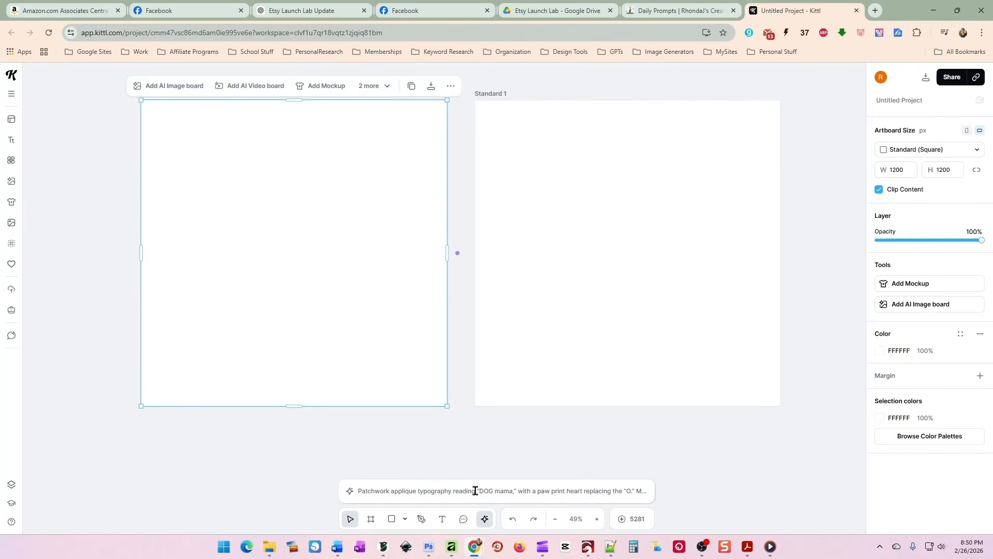
{"action": "left_click", "coordinate": [475, 490]}
{"action": "key", "text": "ctrl+v"}
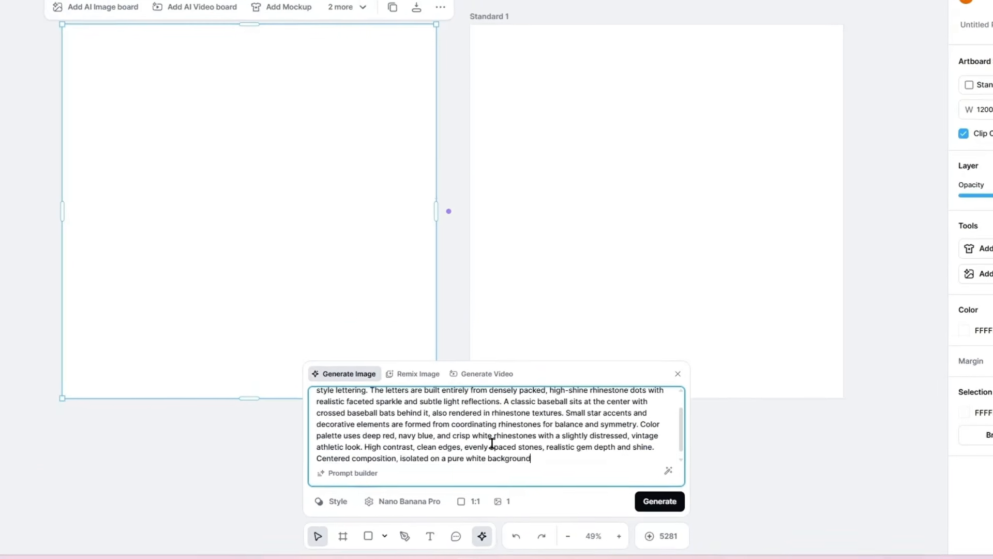
{"action": "left_click", "coordinate": [659, 501]}
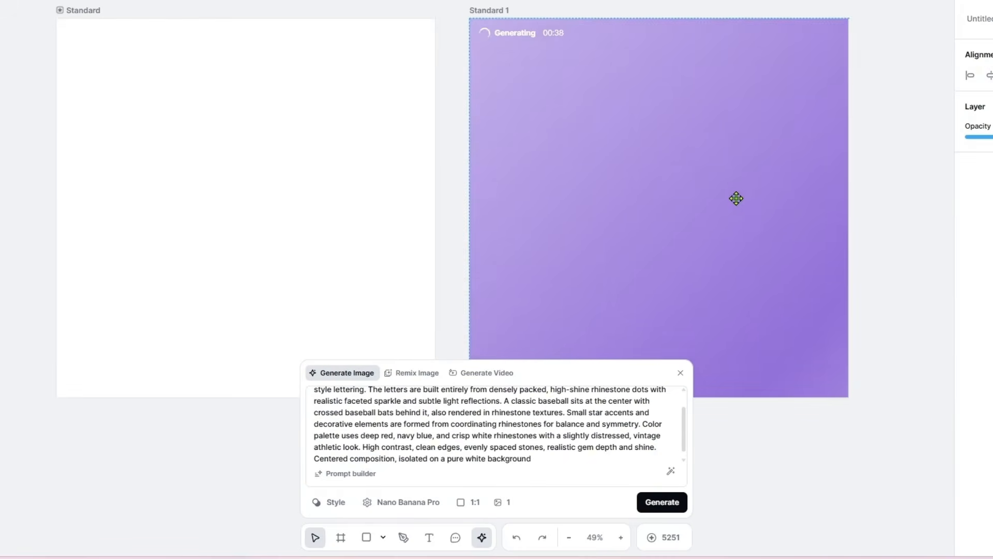
- Generate the same "BASEBALL SEASON" prompt on the Standard artboard using Nano Banana 2 and close the image generator
{"action": "left_click", "coordinate": [406, 502]}
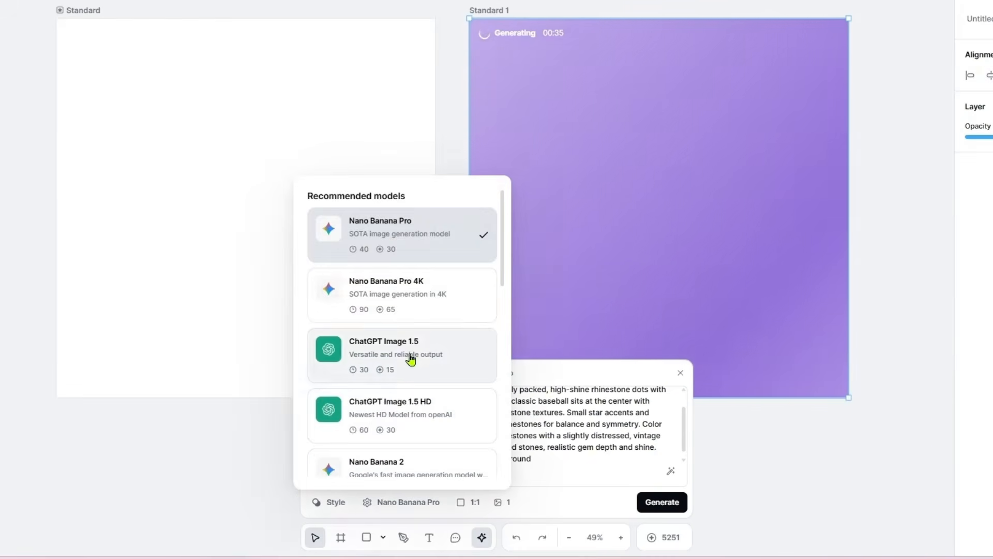
{"action": "scroll", "coordinate": [410, 326], "scroll_direction": "down", "scroll_amount": 2}
{"action": "left_click", "coordinate": [405, 388]}
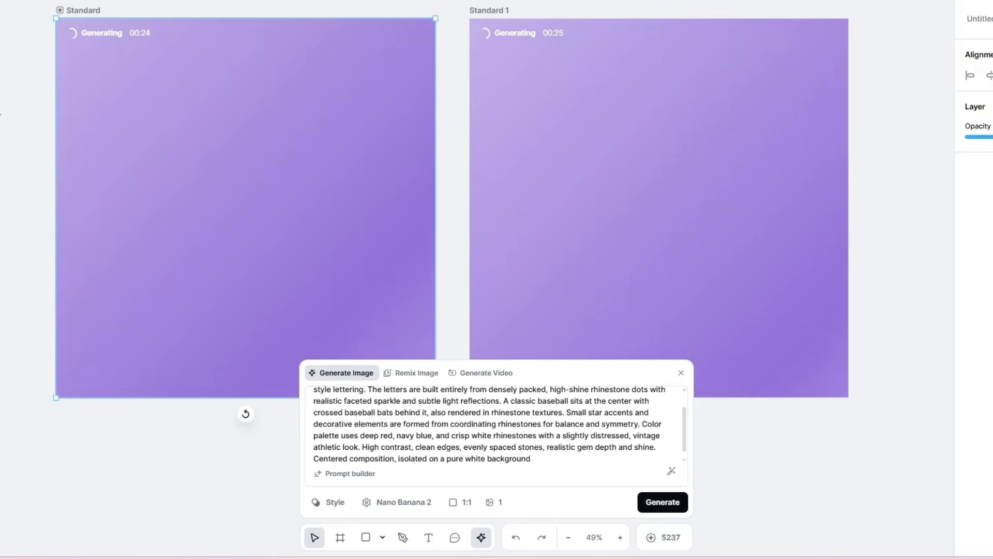
{"action": "left_click", "coordinate": [0, 113]}
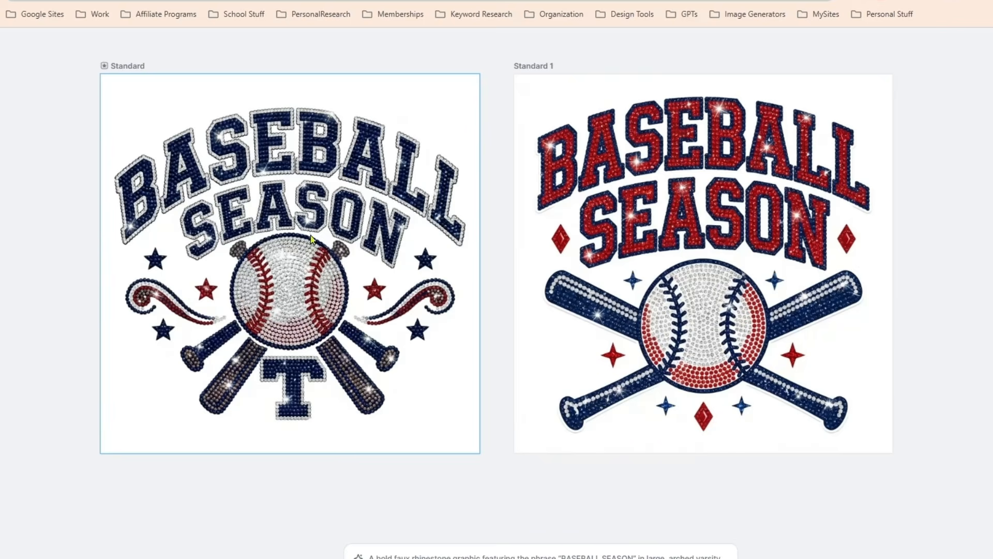
- Switch to the community's Daily Prompts page, close the Baseball Season Rhinestones post, and browse the older prompt posts
{"action": "left_click", "coordinate": [282, 272]}
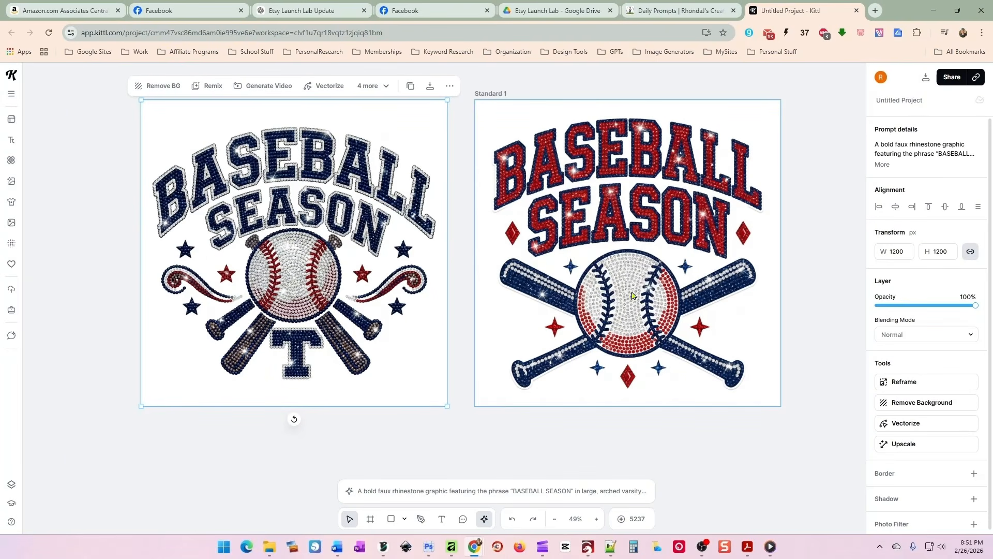
{"action": "left_click", "coordinate": [668, 10]}
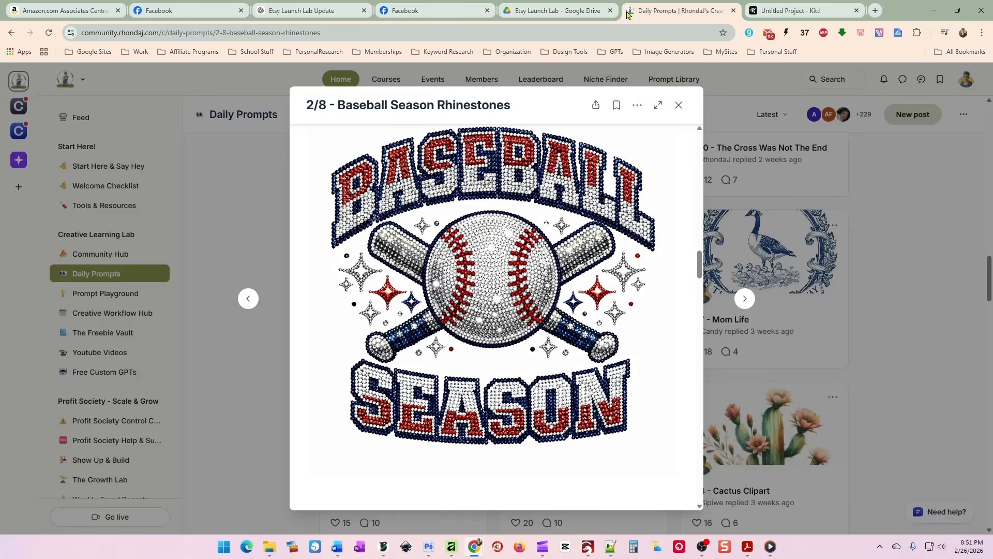
{"action": "key", "text": "Escape"}
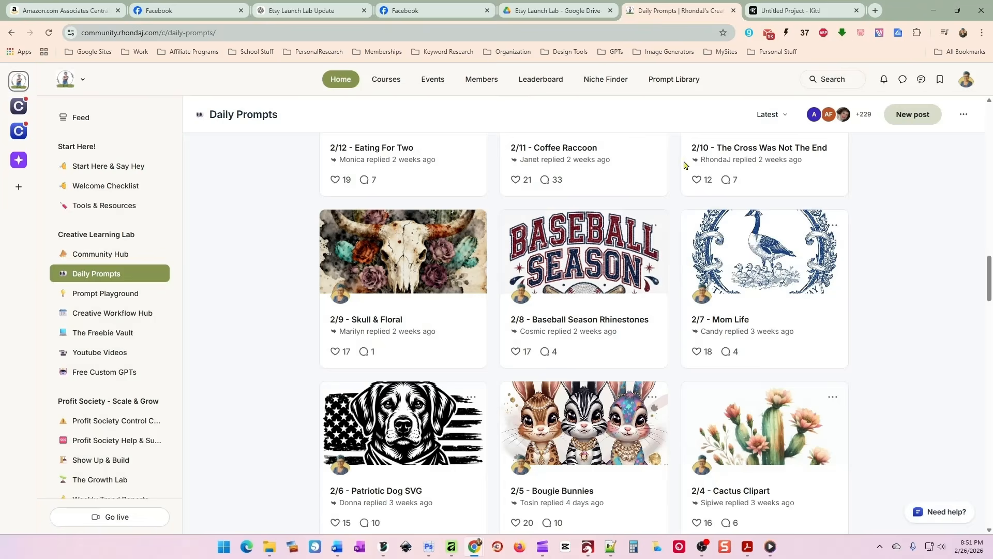
{"action": "scroll", "coordinate": [873, 271], "scroll_direction": "down", "scroll_amount": 3}
{"action": "scroll", "coordinate": [840, 252], "scroll_direction": "down", "scroll_amount": 9}
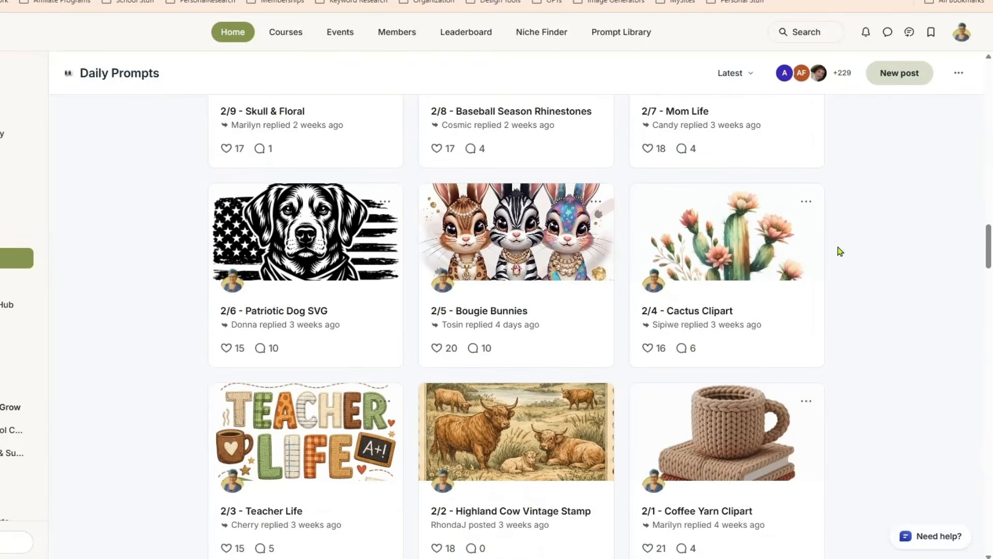
{"action": "scroll", "coordinate": [838, 249], "scroll_direction": "up", "scroll_amount": 5}
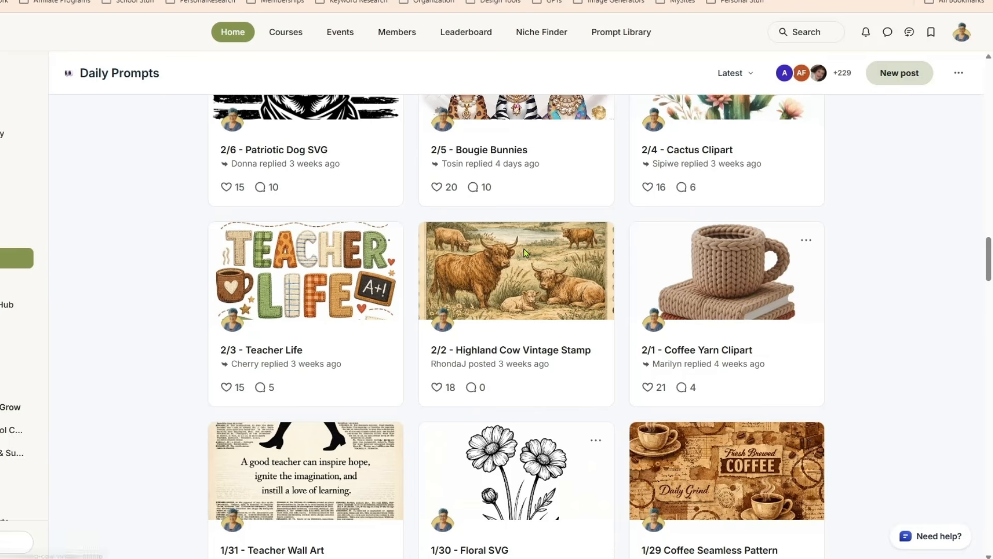
{"action": "scroll", "coordinate": [525, 252], "scroll_direction": "down", "scroll_amount": 7}
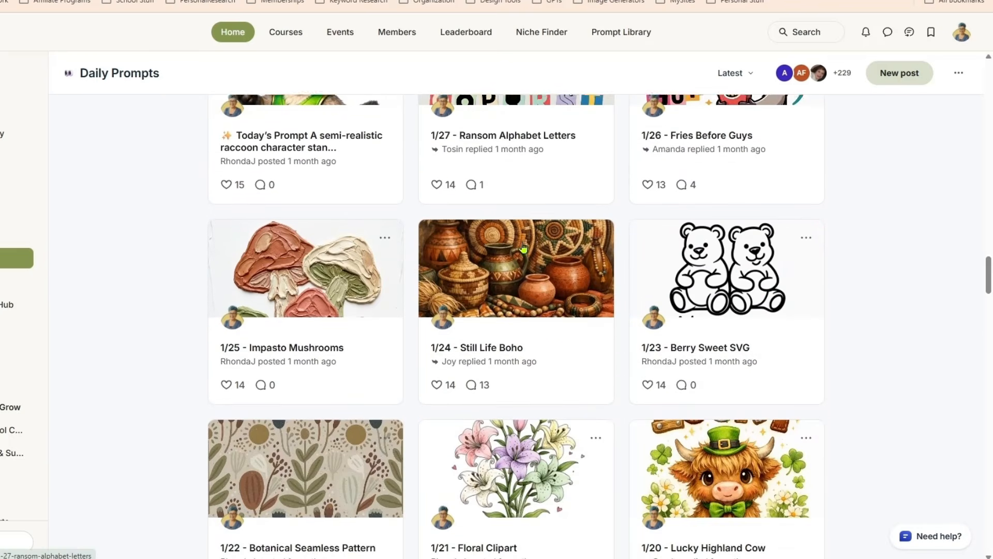
{"action": "scroll", "coordinate": [524, 247], "scroll_direction": "down", "scroll_amount": 3}
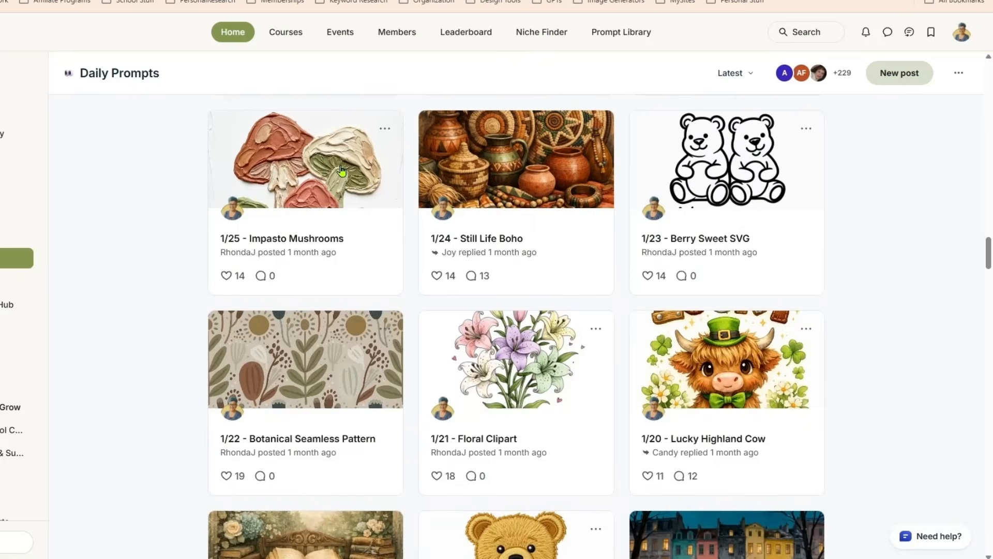
- Copy the full prompt text from the "1/25 - Impasto Mushrooms" post and return to the Kittl project
{"action": "left_click", "coordinate": [341, 171]}
{"action": "left_click_drag", "start_coordinate": [385, 210], "coordinate": [217, 168]}
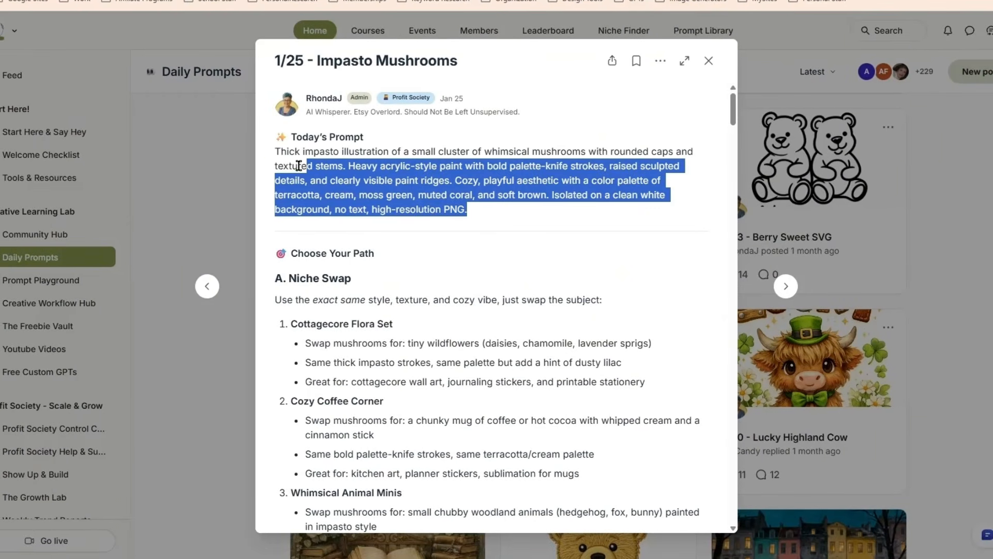
{"action": "left_click_drag", "start_coordinate": [298, 166], "coordinate": [272, 160]}
{"action": "right_click", "coordinate": [364, 178]}
{"action": "left_click", "coordinate": [378, 188]}
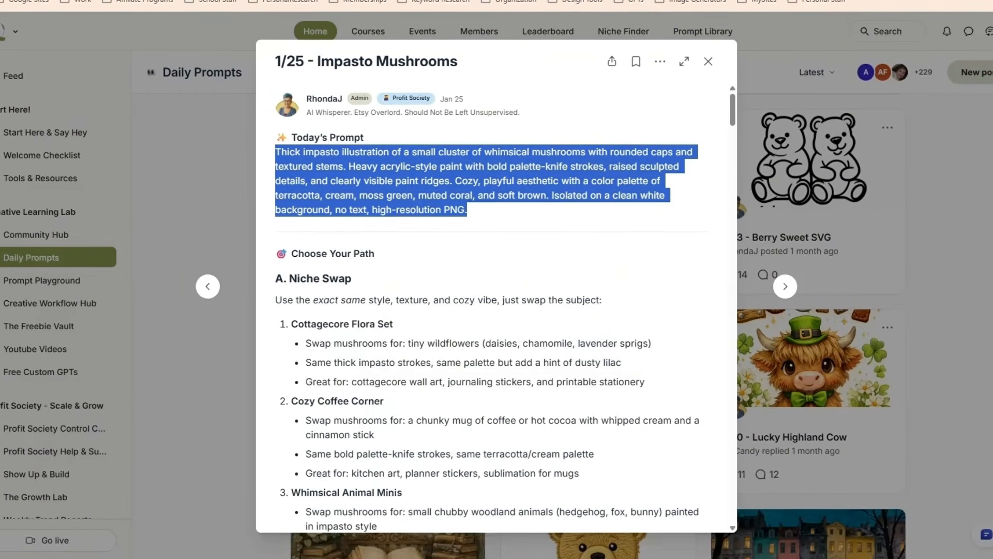
{"action": "key", "text": "ctrl+Tab"}
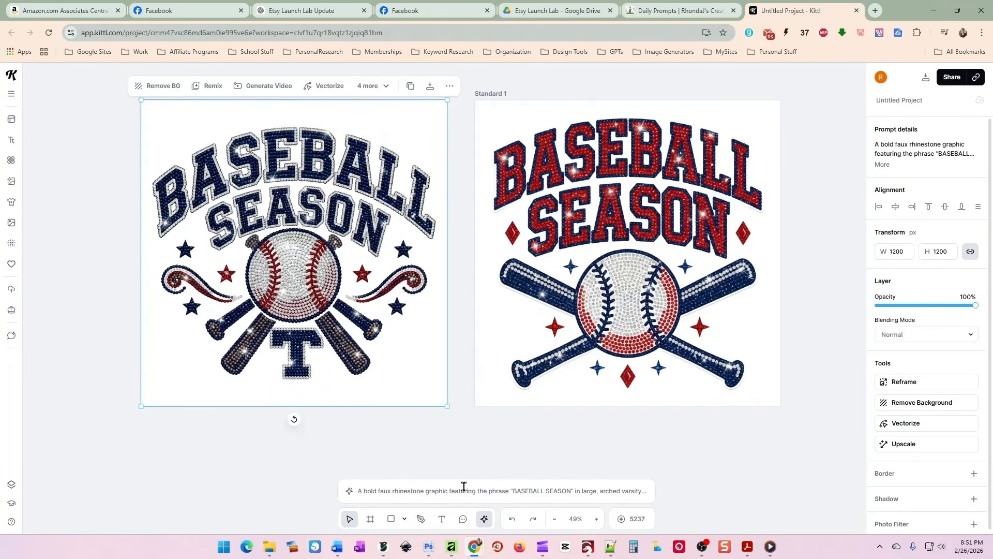
- Reopen the image generator and clear both artboards by deleting the two "BASEBALL SEASON" images
{"action": "left_click", "coordinate": [463, 486]}
{"action": "left_click", "coordinate": [468, 489]}
{"action": "left_click", "coordinate": [406, 429]}
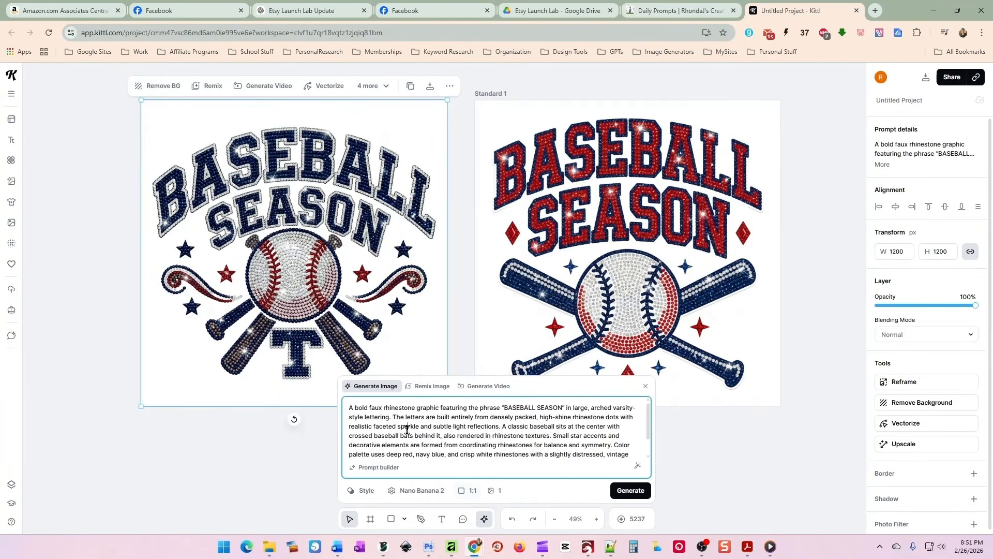
{"action": "key", "text": "Delete"}
{"action": "key", "text": "Delete"}
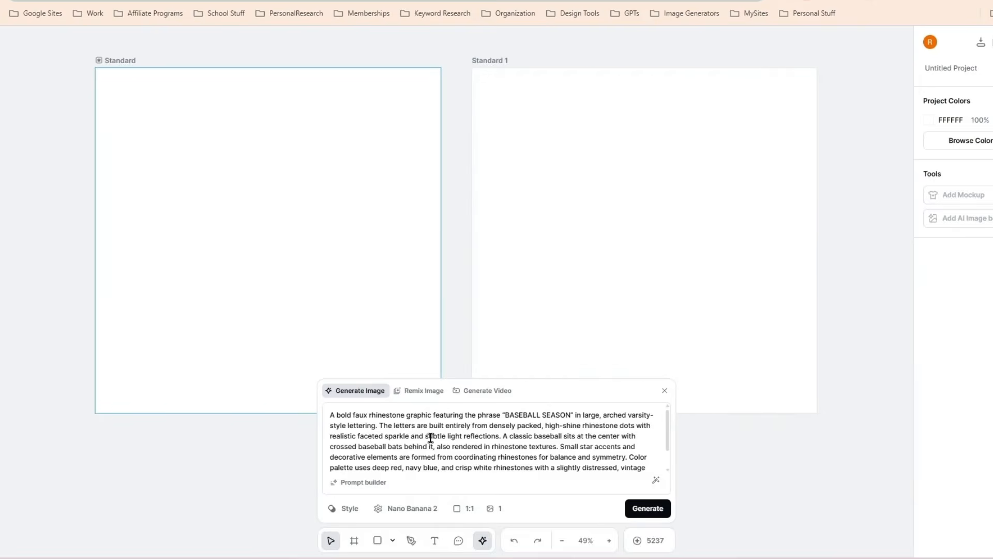
- Replace the generator's prompt with the copied impasto mushrooms text and generate it on the Standard artboard using Nano Banana 2
{"action": "triple_click", "coordinate": [424, 468]}
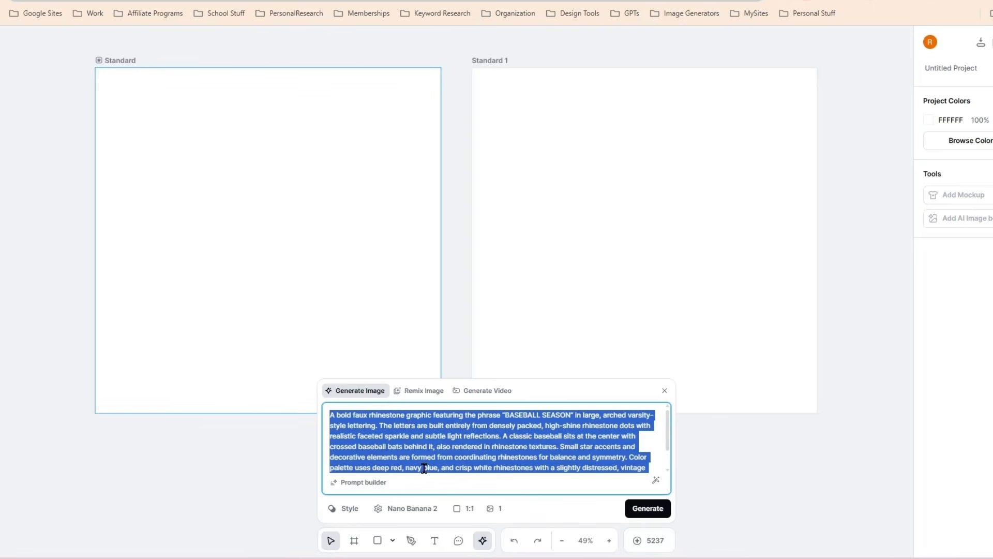
{"action": "key", "text": "ctrl+v"}
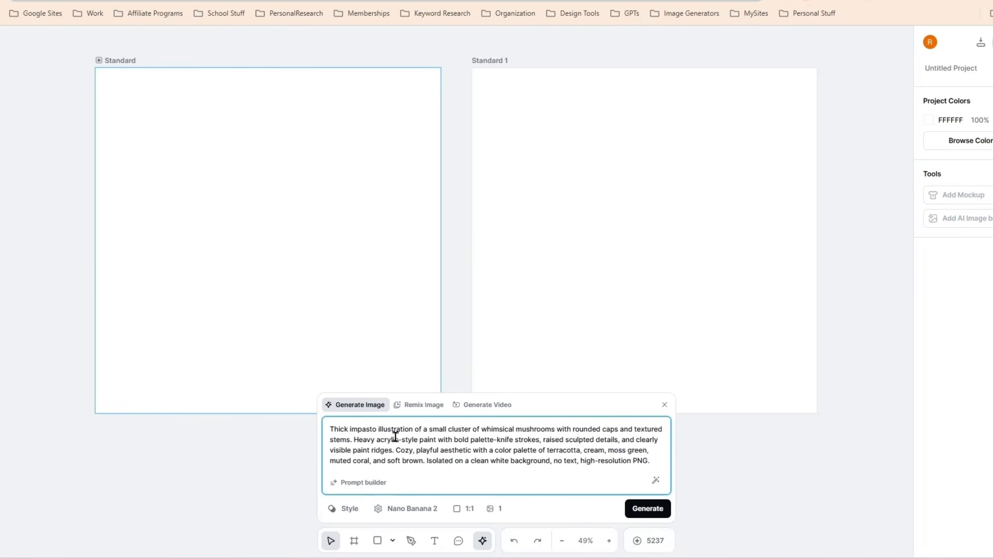
{"action": "left_click", "coordinate": [381, 512]}
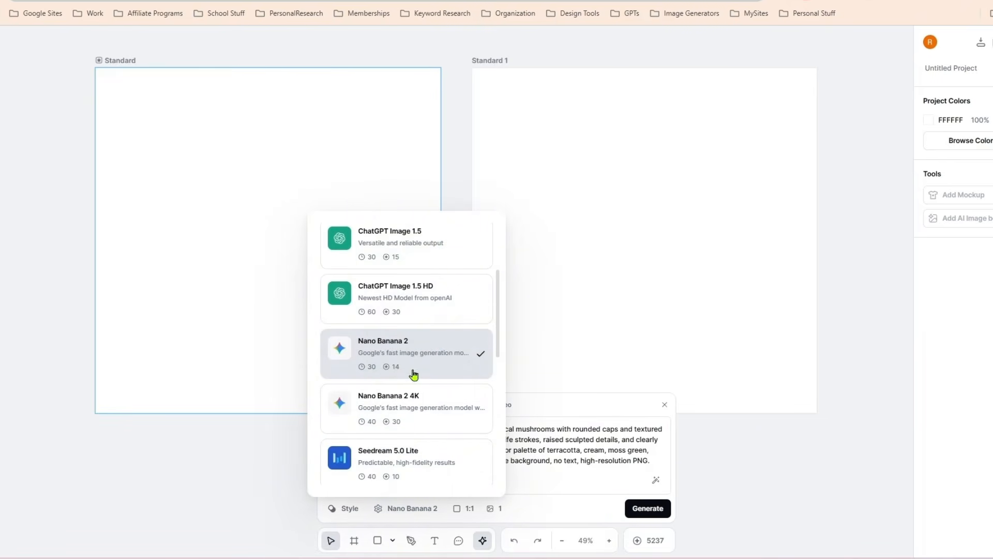
{"action": "left_click", "coordinate": [643, 509]}
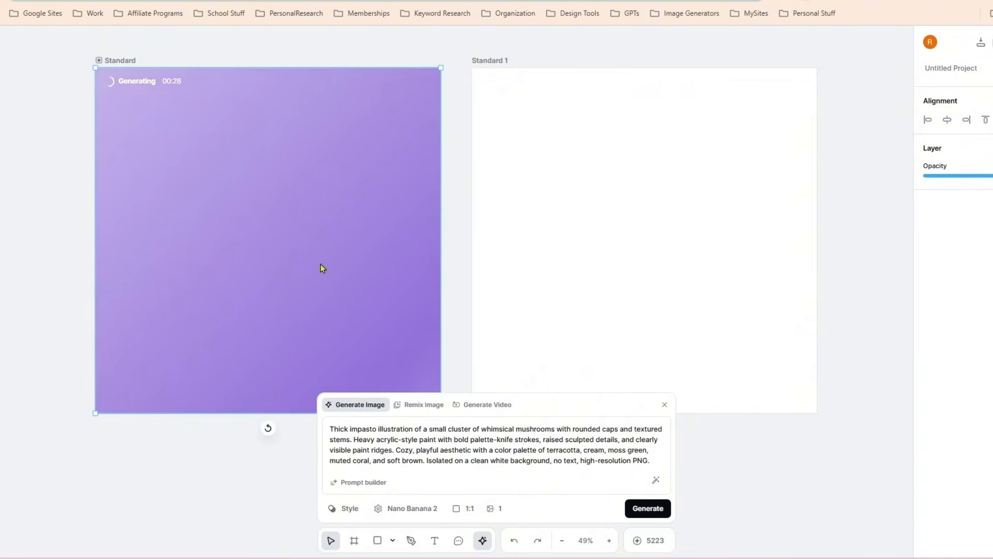
- Generate the same impasto mushrooms prompt on the Standard 1 artboard using Nano Banana Pro and close the image generator
{"action": "left_click", "coordinate": [412, 508]}
{"action": "scroll", "coordinate": [437, 344], "scroll_direction": "up", "scroll_amount": 3}
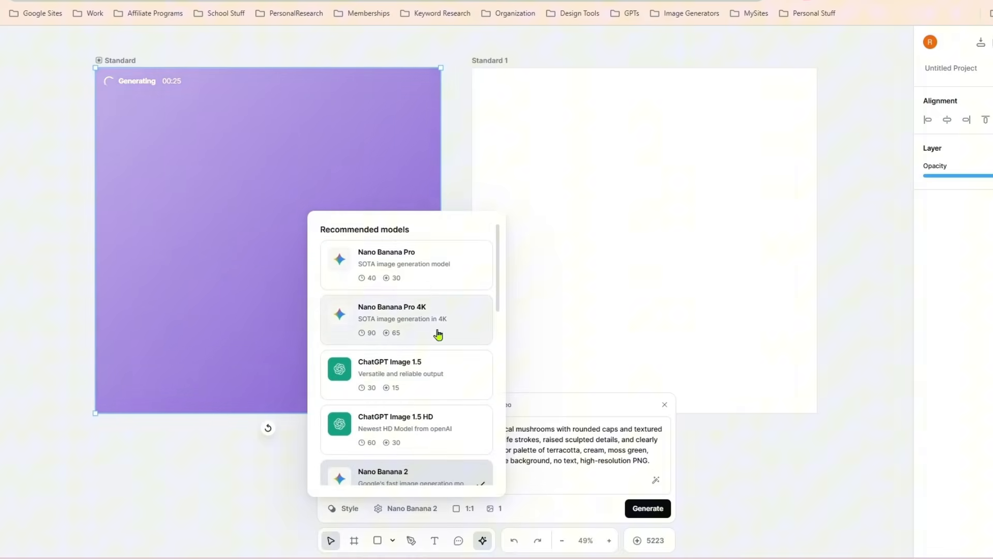
{"action": "left_click", "coordinate": [436, 274]}
{"action": "left_click", "coordinate": [409, 508]}
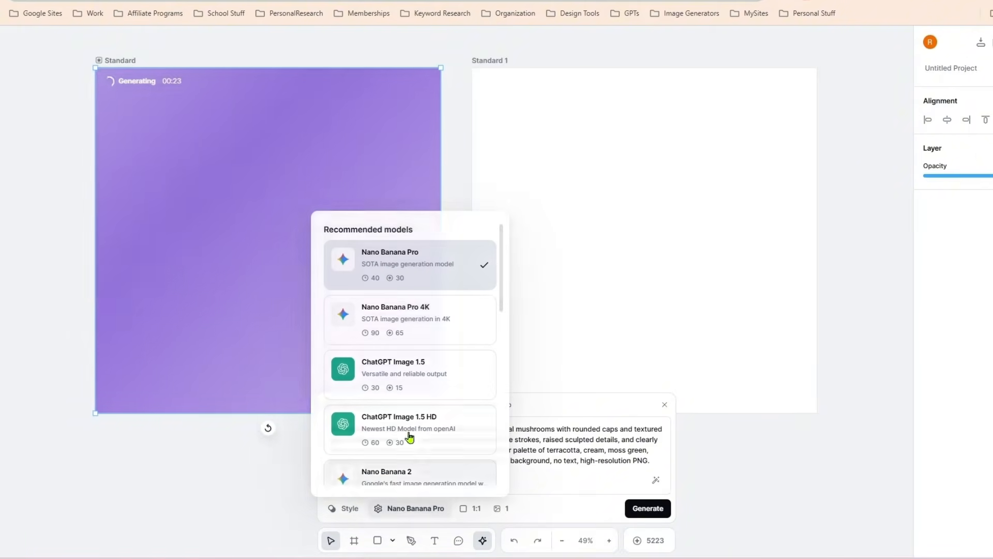
{"action": "left_click", "coordinate": [645, 508]}
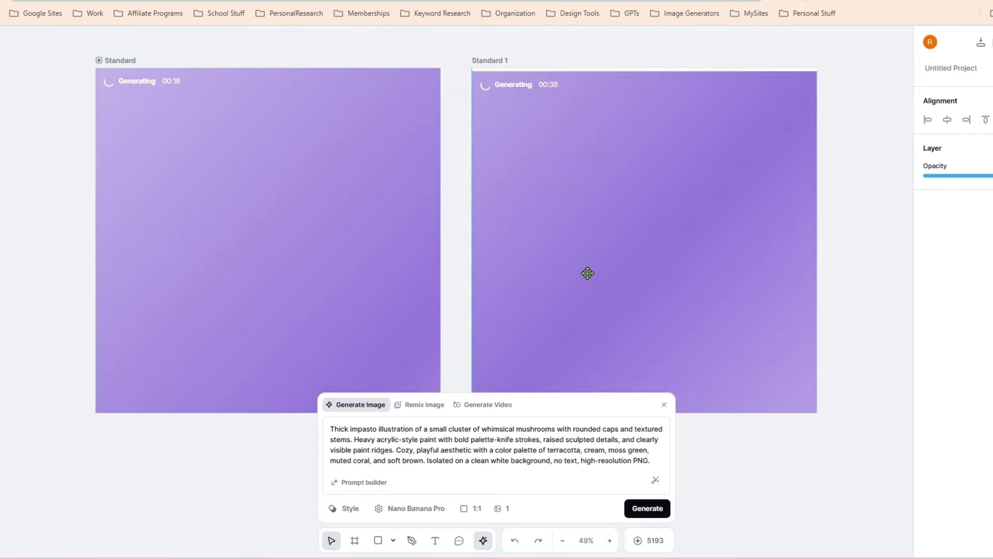
{"action": "left_click", "coordinate": [766, 495]}
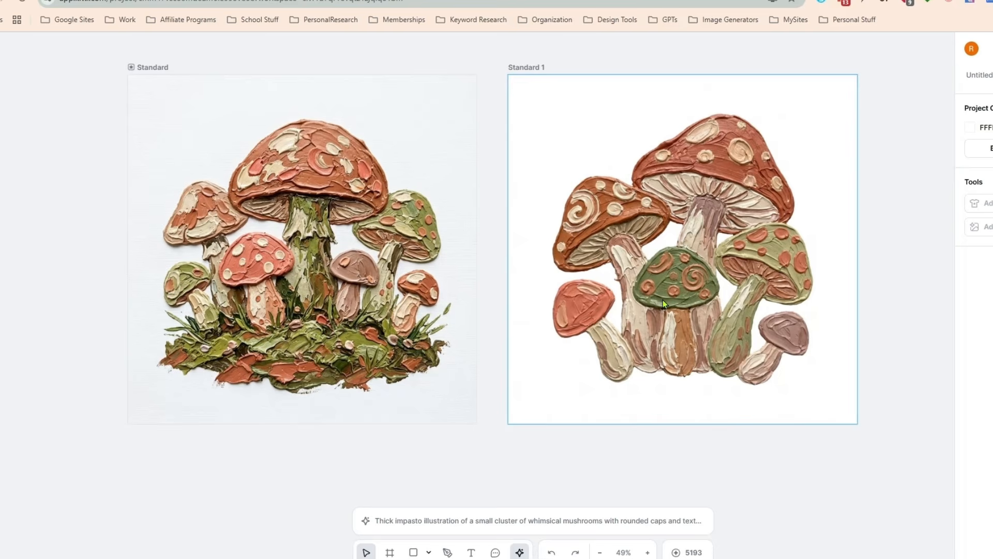
- Remove the background from the Nano Banana 2 mushroom image on Standard and nudge the cut-out slightly down
{"action": "left_click", "coordinate": [311, 253]}
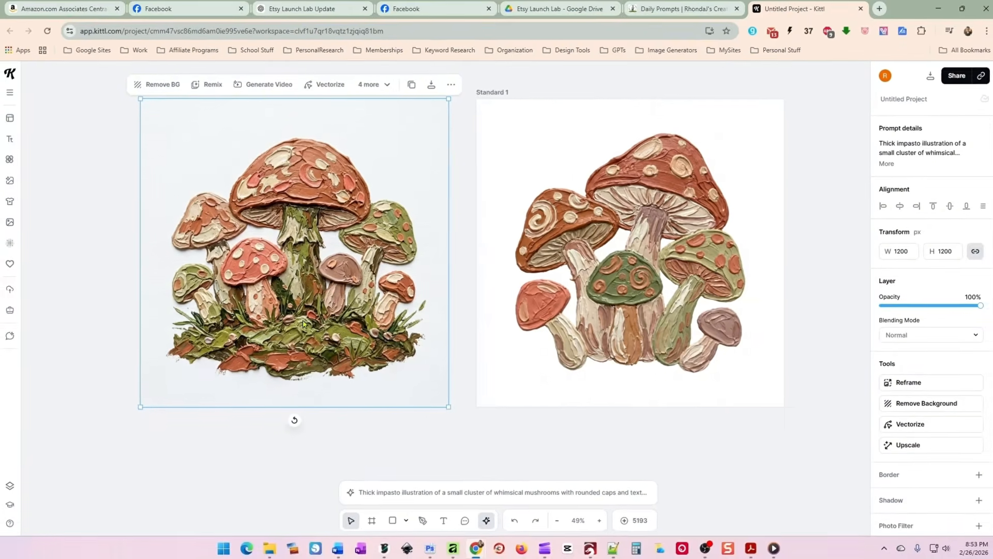
{"action": "left_click", "coordinate": [913, 404]}
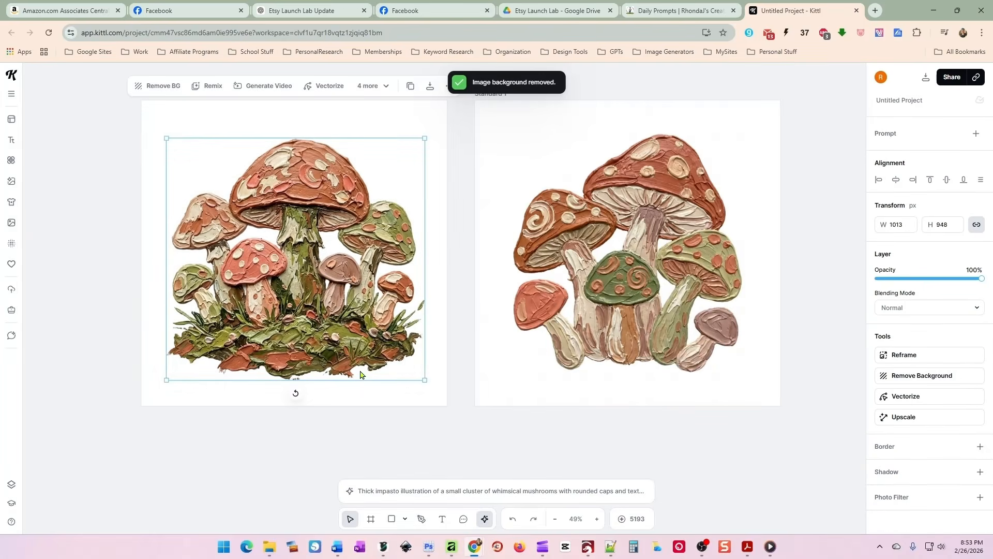
{"action": "left_click_drag", "start_coordinate": [316, 307], "coordinate": [314, 311]}
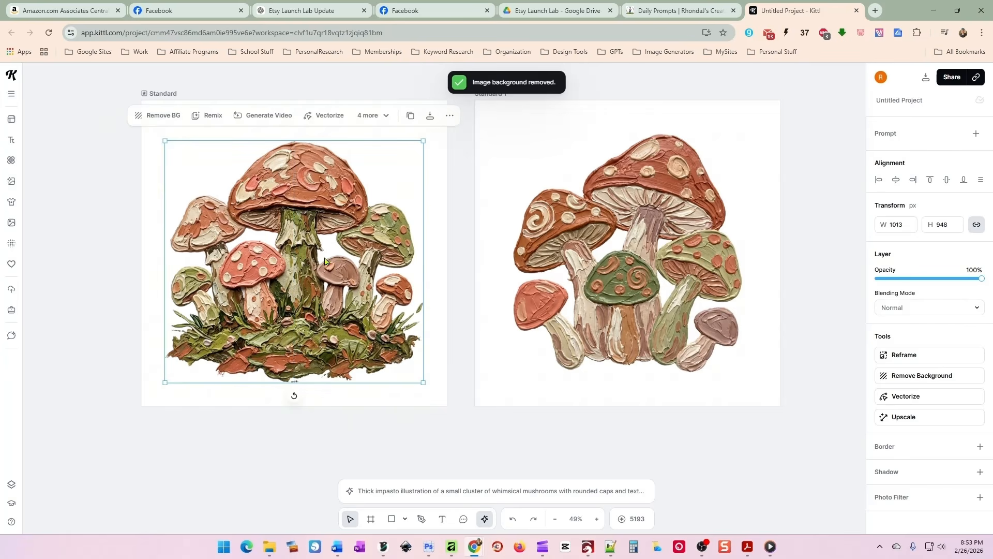
- Clear both artboards by deleting the two mushroom images
{"action": "key", "text": "Delete"}
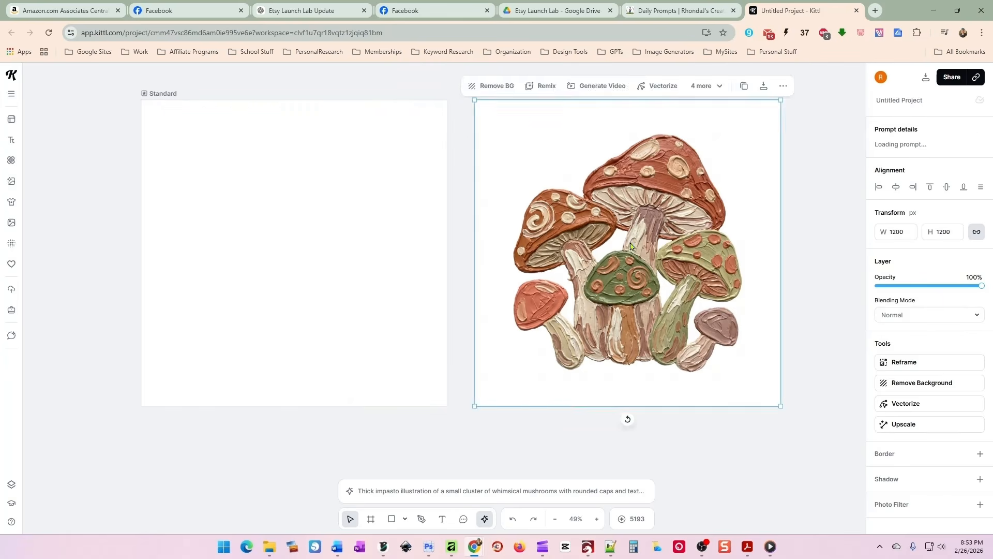
{"action": "key", "text": "Delete"}
- Switch to the community's Daily Prompts, open the 1/17 - European Street Wall Art post, copy its prompt text and close the post
{"action": "left_click", "coordinate": [643, 18]}
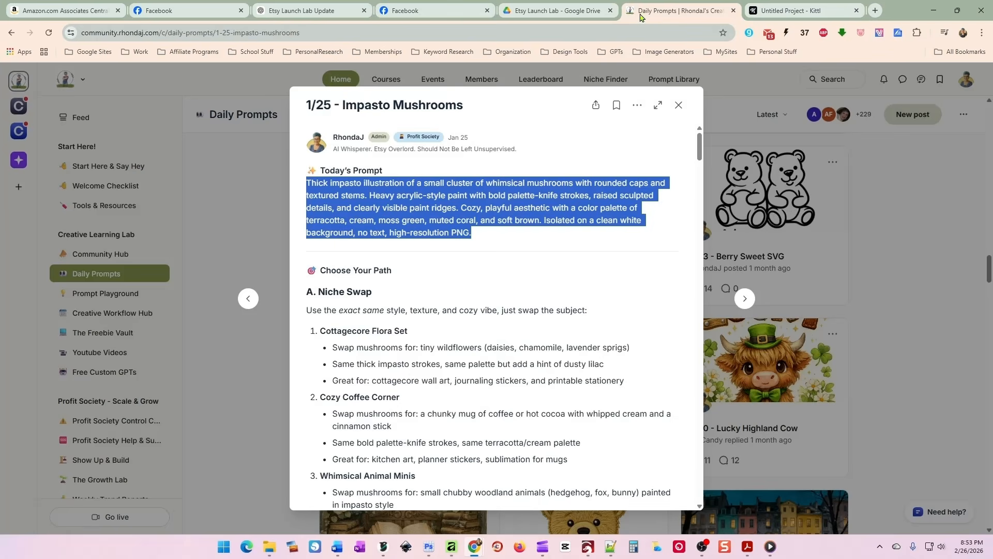
{"action": "left_click", "coordinate": [675, 108]}
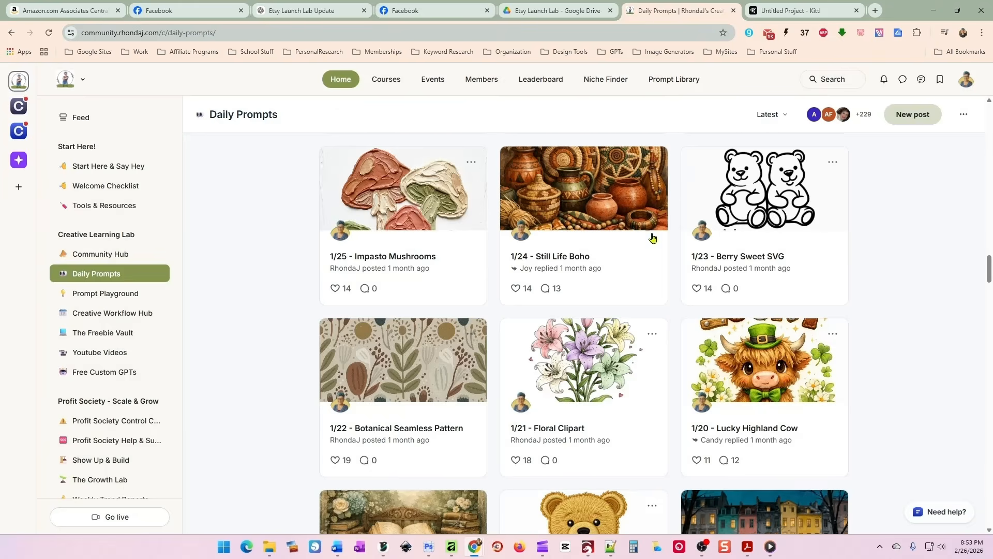
{"action": "scroll", "coordinate": [601, 256], "scroll_direction": "down", "scroll_amount": 2}
{"action": "scroll", "coordinate": [523, 223], "scroll_direction": "down", "scroll_amount": 2}
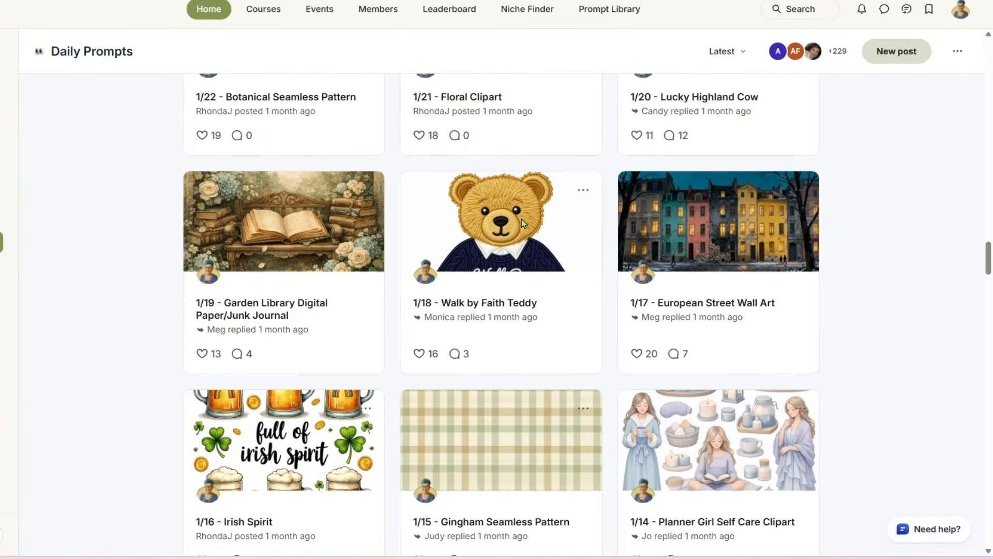
{"action": "scroll", "coordinate": [692, 168], "scroll_direction": "down", "scroll_amount": 1}
{"action": "left_click", "coordinate": [692, 169]}
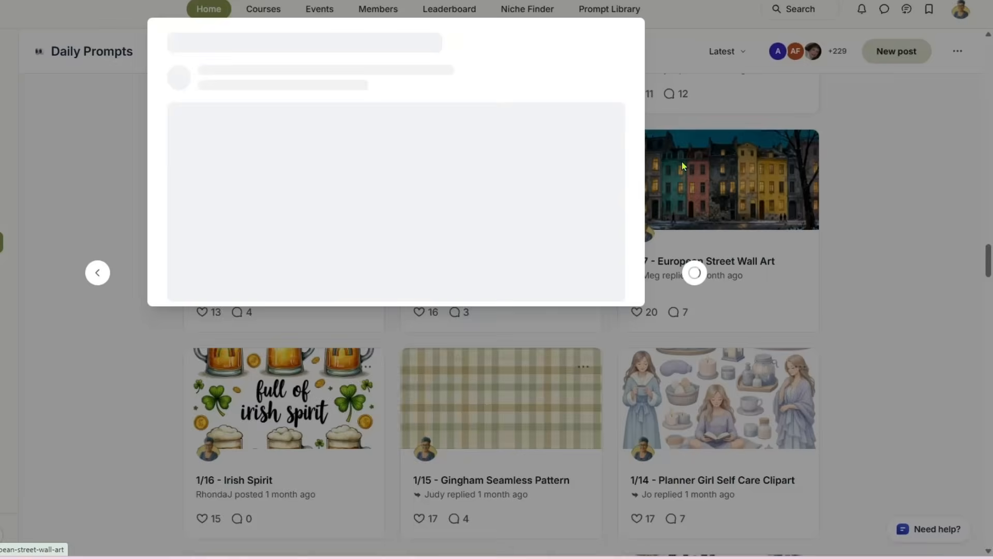
{"action": "triple_click", "coordinate": [167, 146]}
{"action": "right_click", "coordinate": [426, 199]}
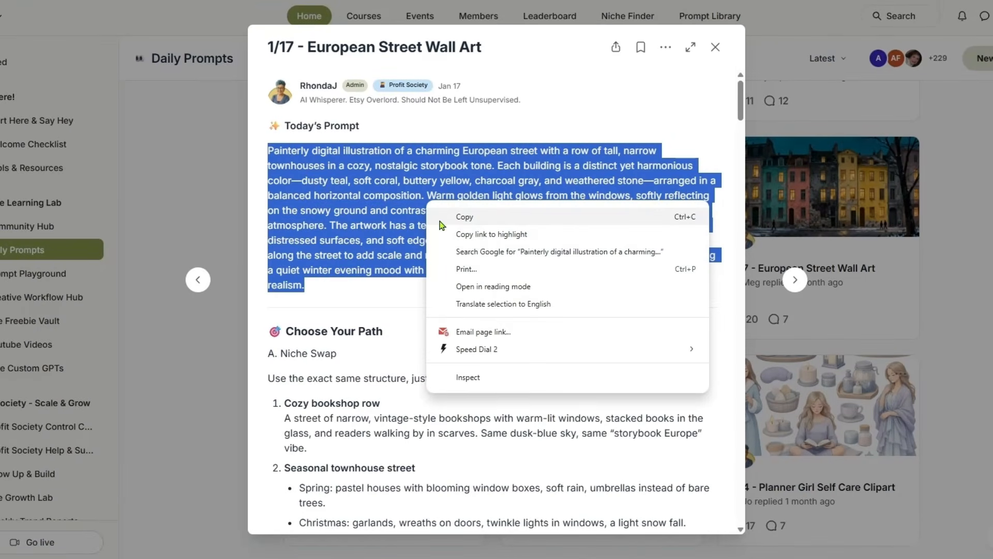
{"action": "left_click", "coordinate": [440, 214]}
{"action": "scroll", "coordinate": [636, 264], "scroll_direction": "down", "scroll_amount": 3}
{"action": "left_click_drag", "start_coordinate": [739, 114], "coordinate": [740, 163]}
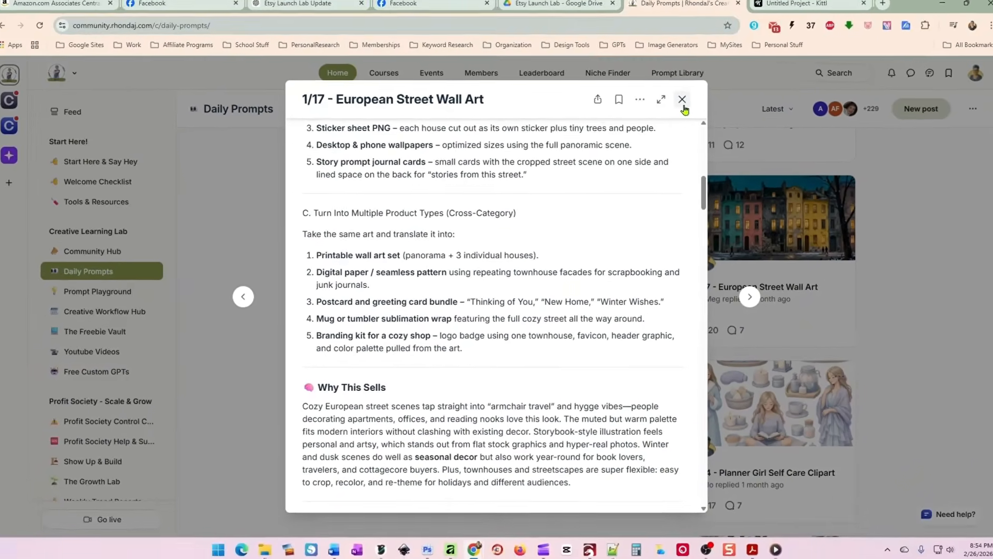
{"action": "left_click", "coordinate": [682, 99]}
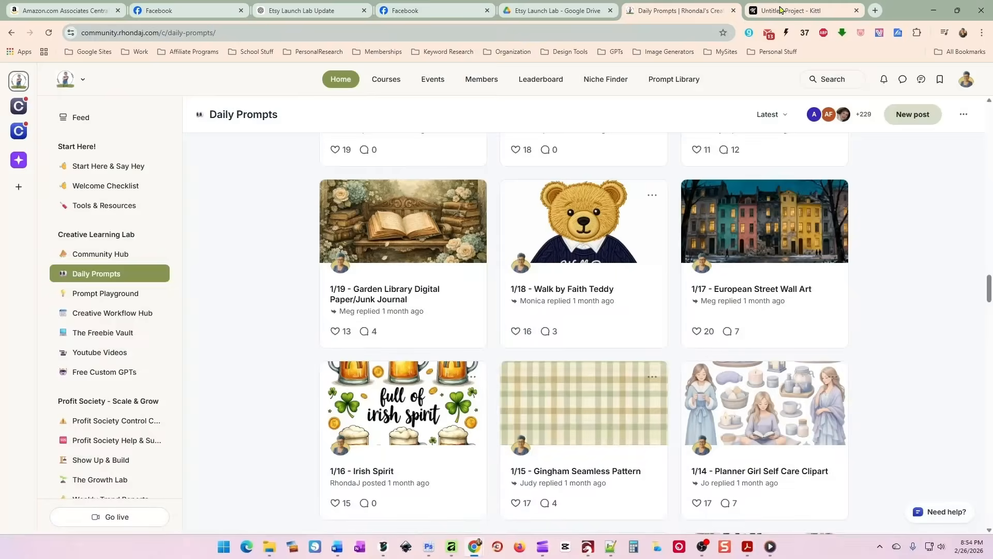
- In Kittl, generate the copied European street prompt on Standard 1 using Nano Banana Pro and on Standard using Nano Banana 2
{"action": "left_click", "coordinate": [796, 3]}
{"action": "triple_click", "coordinate": [478, 432]}
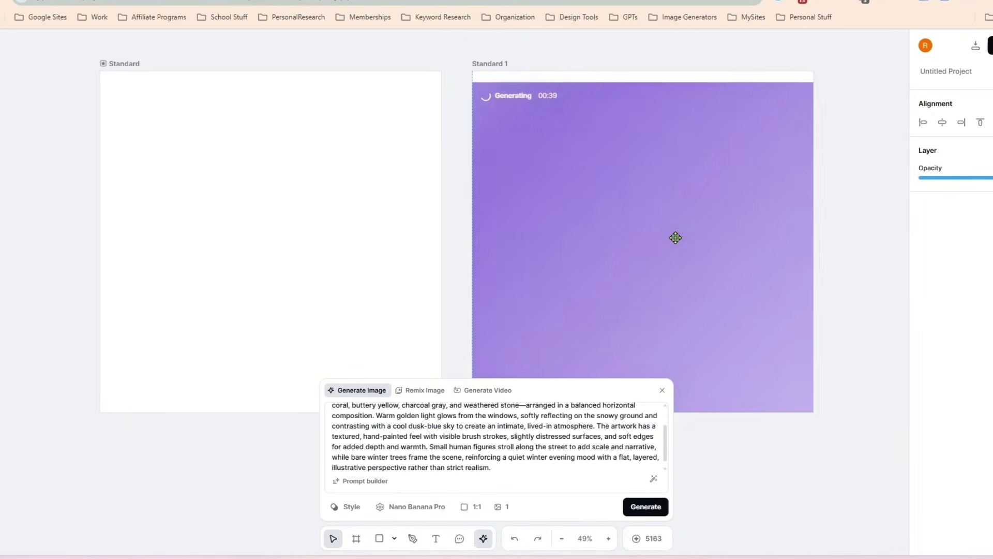
{"action": "left_click", "coordinate": [426, 506]}
{"action": "scroll", "coordinate": [421, 339], "scroll_direction": "down", "scroll_amount": 3}
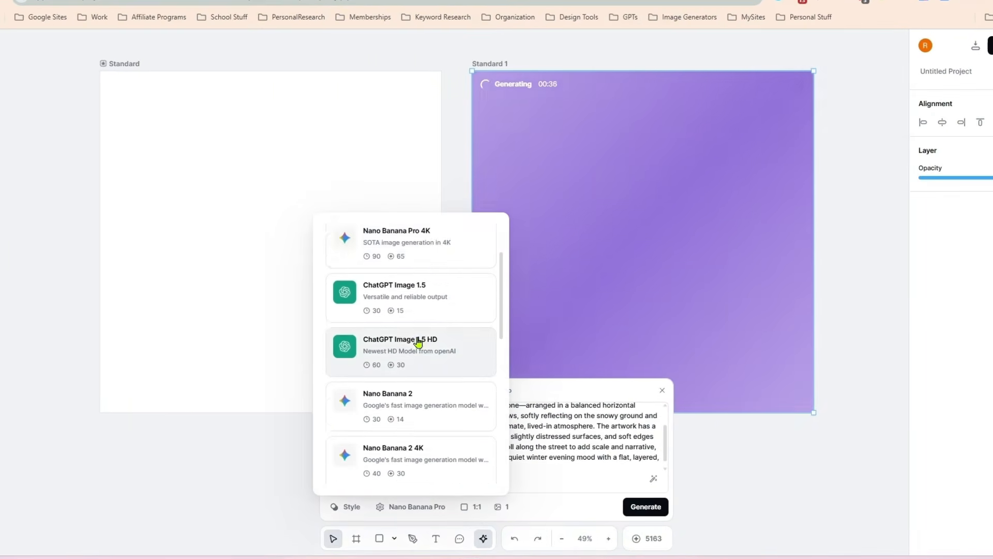
{"action": "scroll", "coordinate": [418, 342], "scroll_direction": "down", "scroll_amount": 1}
{"action": "left_click", "coordinate": [414, 369]}
{"action": "key", "text": "ctrl+Return"}
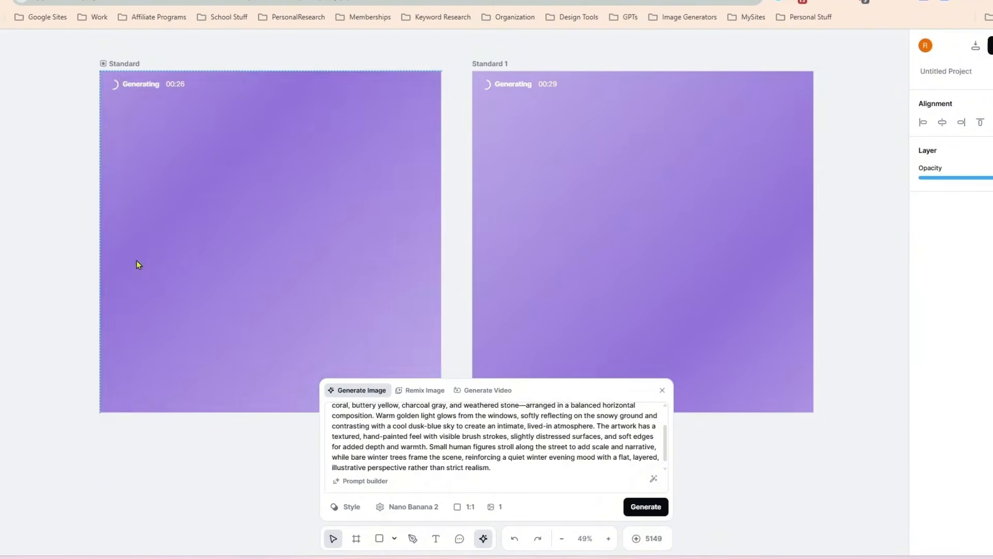
{"action": "left_click", "coordinate": [136, 261]}
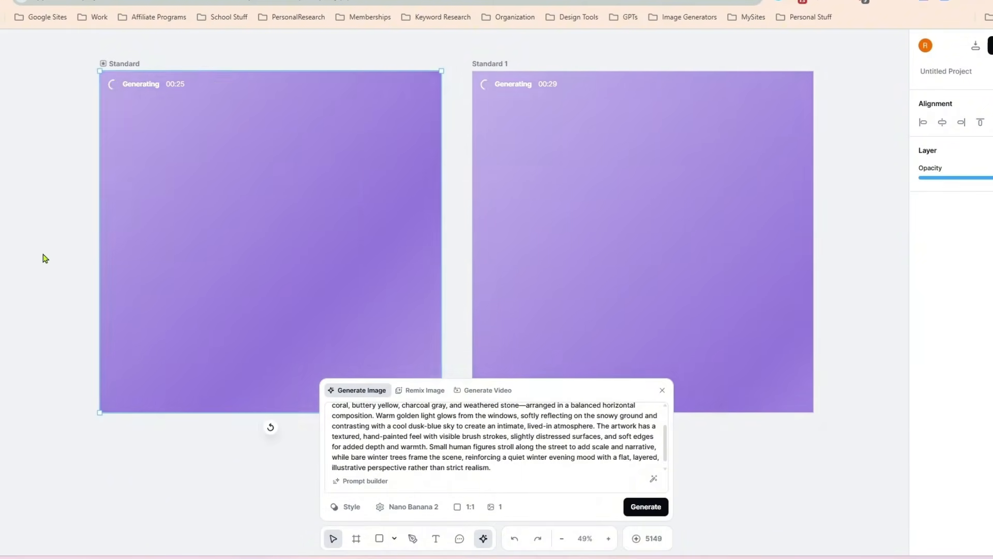
{"action": "left_click", "coordinate": [45, 258]}
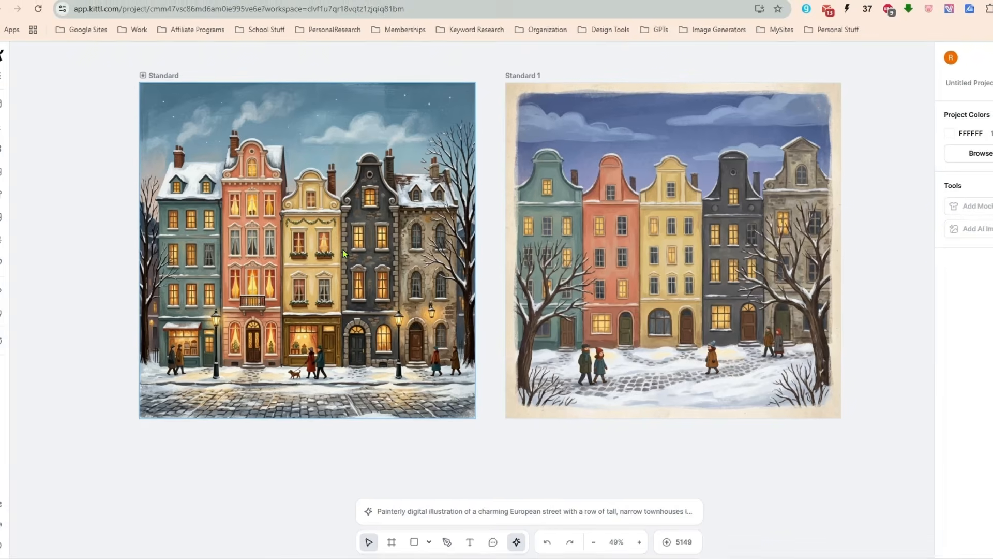
- Clear both artboards by deleting the two European street images
{"action": "left_click", "coordinate": [346, 252]}
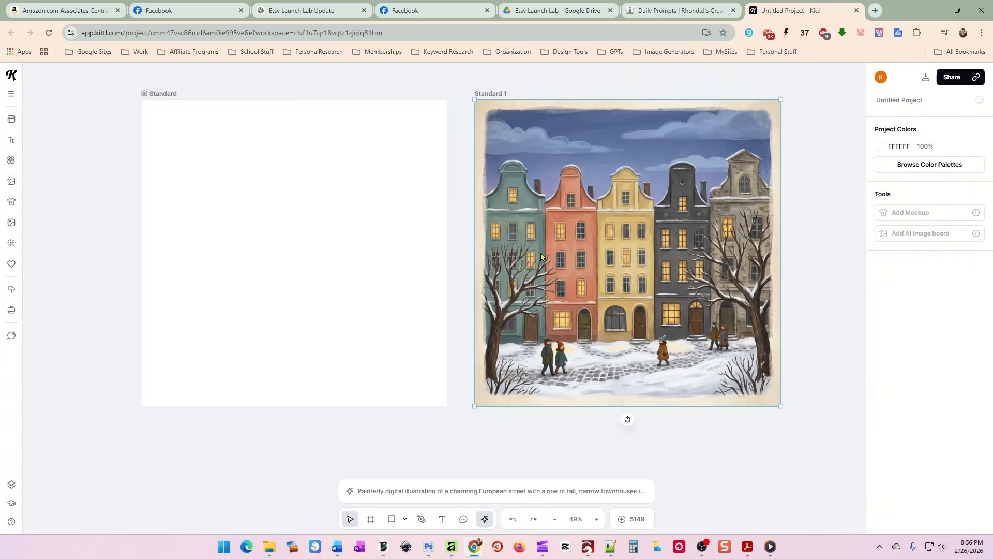
{"action": "key", "text": "Delete"}
- Return to the community's Daily Prompts, open the 12/29 - Abstract Wildflower post, copy its prompt text and view its sample images
{"action": "key", "text": "ctrl+shift+Tab"}
{"action": "scroll", "coordinate": [888, 279], "scroll_direction": "down", "scroll_amount": 2}
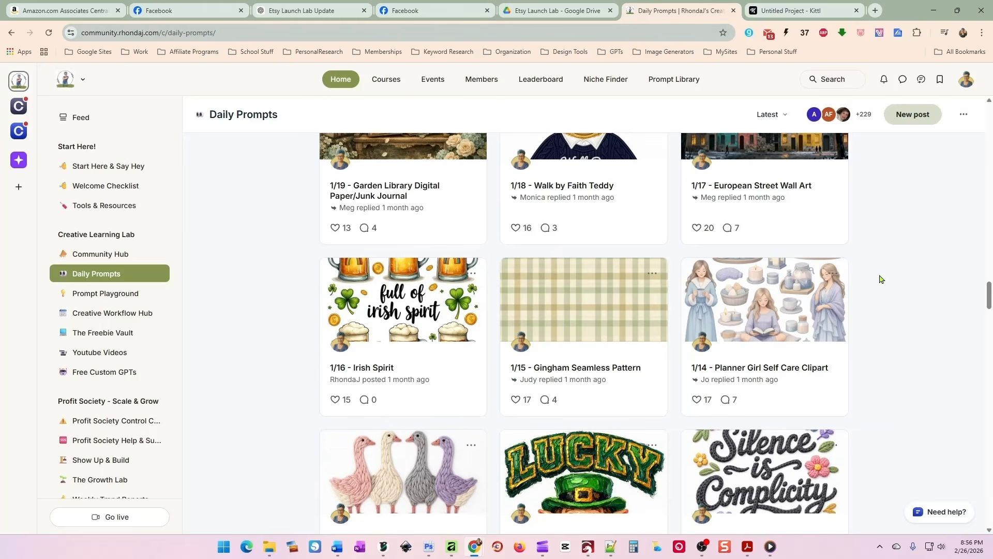
{"action": "scroll", "coordinate": [875, 278], "scroll_direction": "down", "scroll_amount": 10}
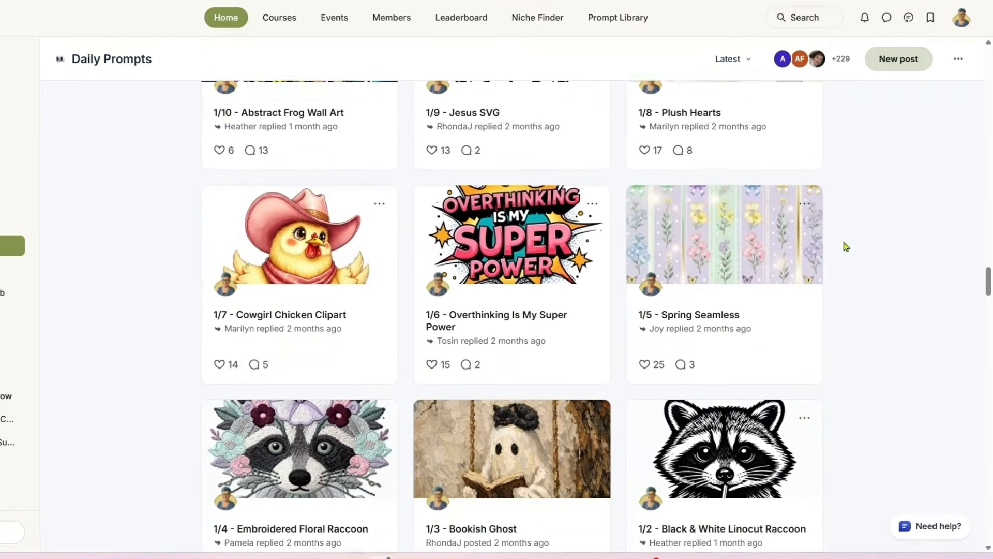
{"action": "scroll", "coordinate": [845, 246], "scroll_direction": "down", "scroll_amount": 8}
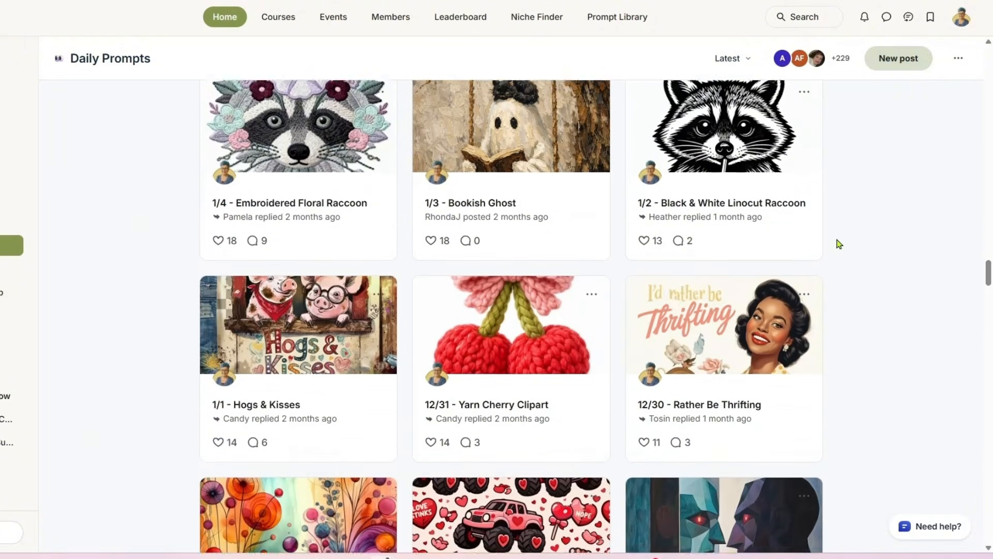
{"action": "scroll", "coordinate": [797, 248], "scroll_direction": "down", "scroll_amount": 2}
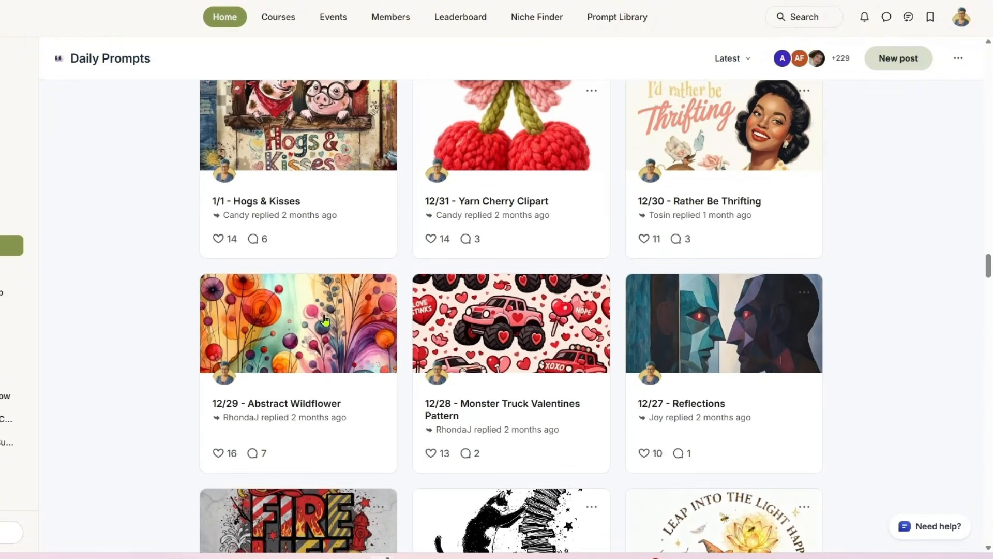
{"action": "left_click", "coordinate": [324, 318]}
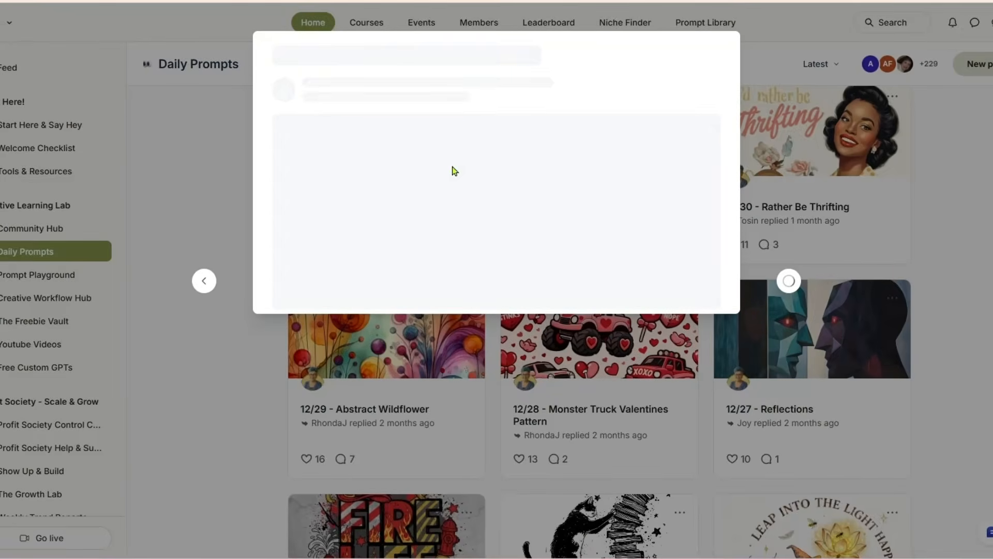
{"action": "left_click_drag", "start_coordinate": [400, 238], "coordinate": [273, 152]}
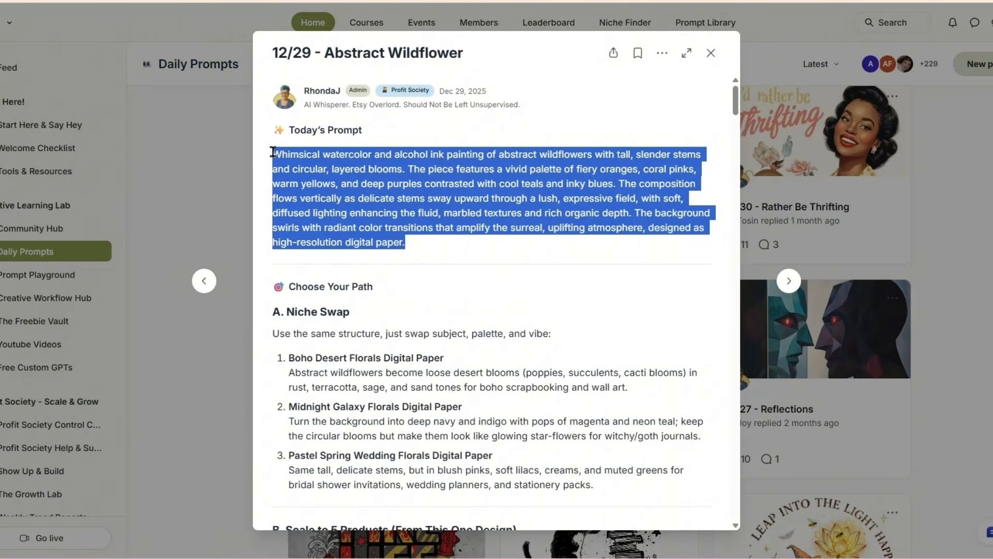
{"action": "left_click", "coordinate": [477, 207]}
{"action": "left_click_drag", "start_coordinate": [734, 101], "coordinate": [737, 292]}
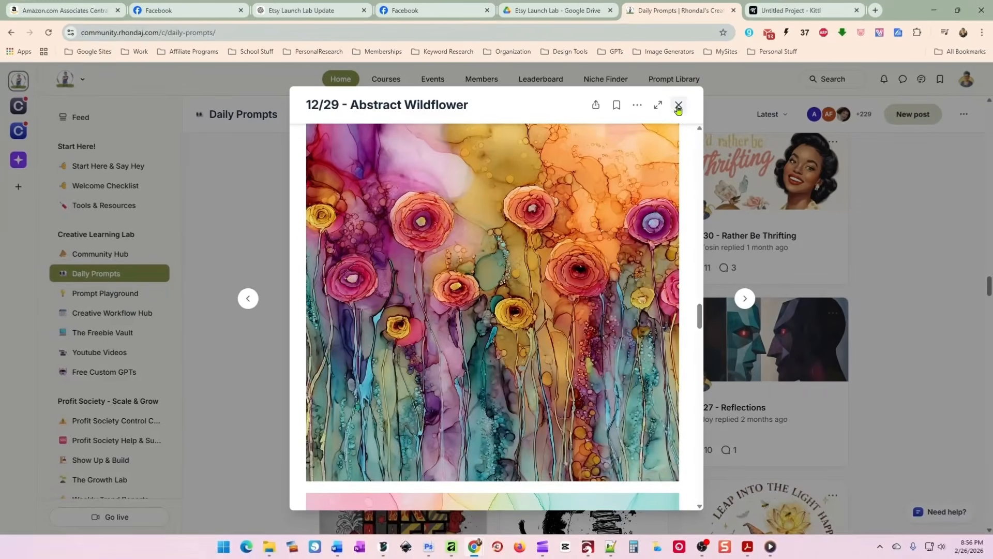
- In Kittl, replace the generator's prompt with the copied abstract wildflower text and generate it on the Standard artboard using Nano Banana 2
{"action": "left_click", "coordinate": [785, 12]}
{"action": "left_click", "coordinate": [424, 489]}
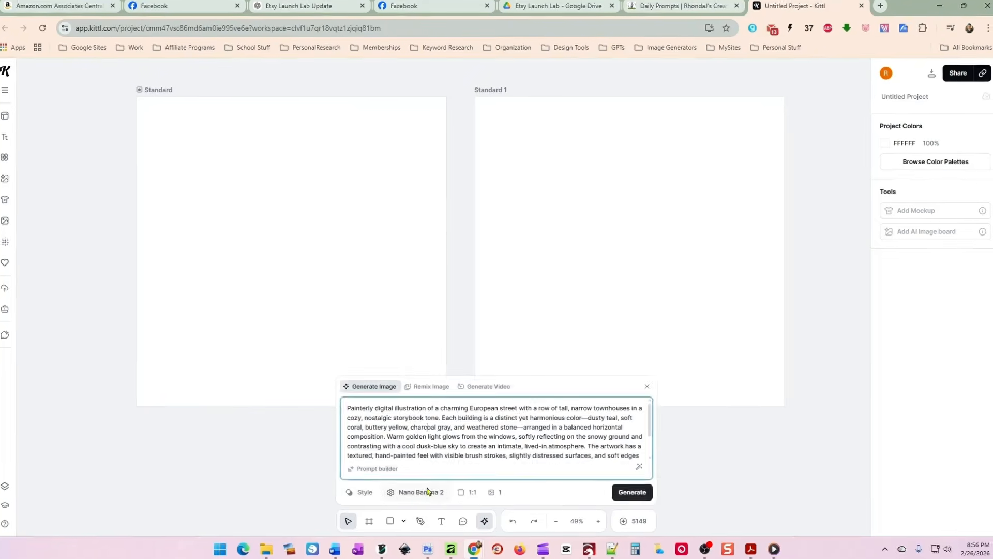
{"action": "left_click", "coordinate": [421, 490]}
{"action": "left_click", "coordinate": [436, 348]}
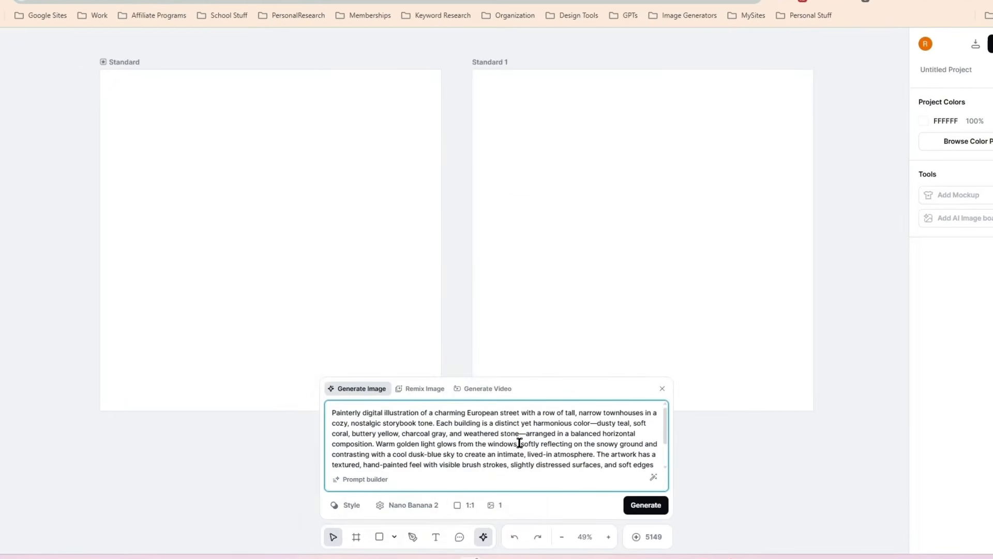
{"action": "left_click", "coordinate": [631, 506]}
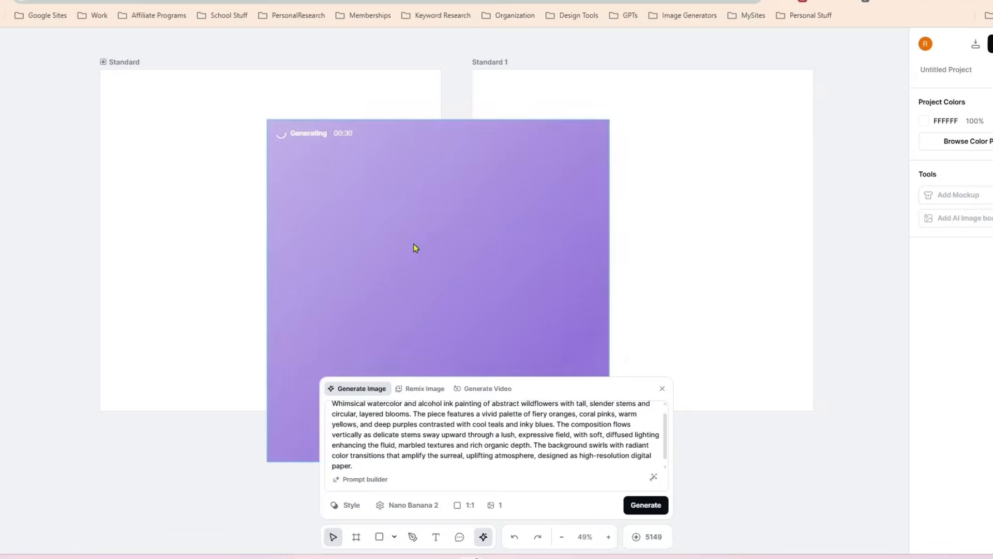
{"action": "left_click_drag", "start_coordinate": [417, 248], "coordinate": [207, 198]}
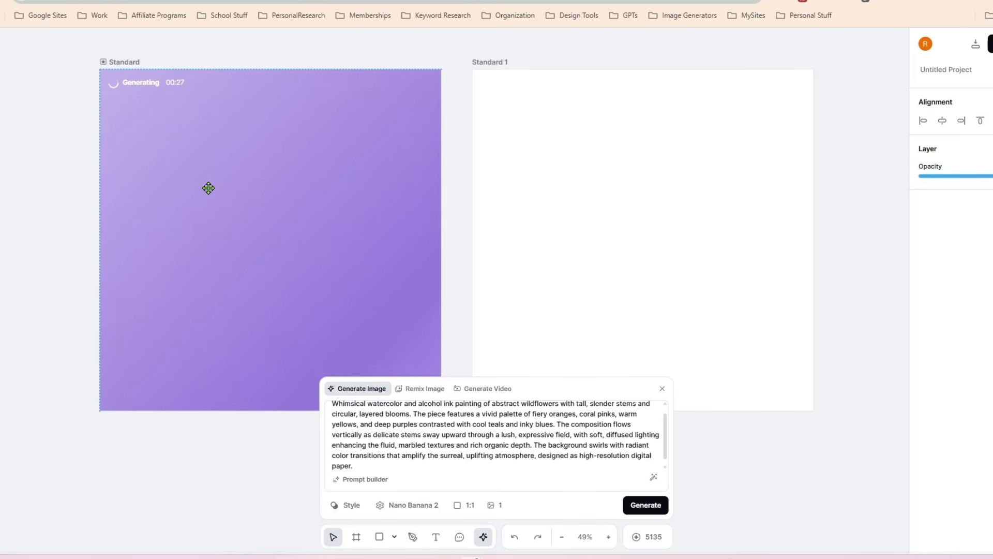
- Generate the same wildflower prompt on the Standard 1 artboard using Nano Banana Pro and close the image generator
{"action": "left_click", "coordinate": [523, 272]}
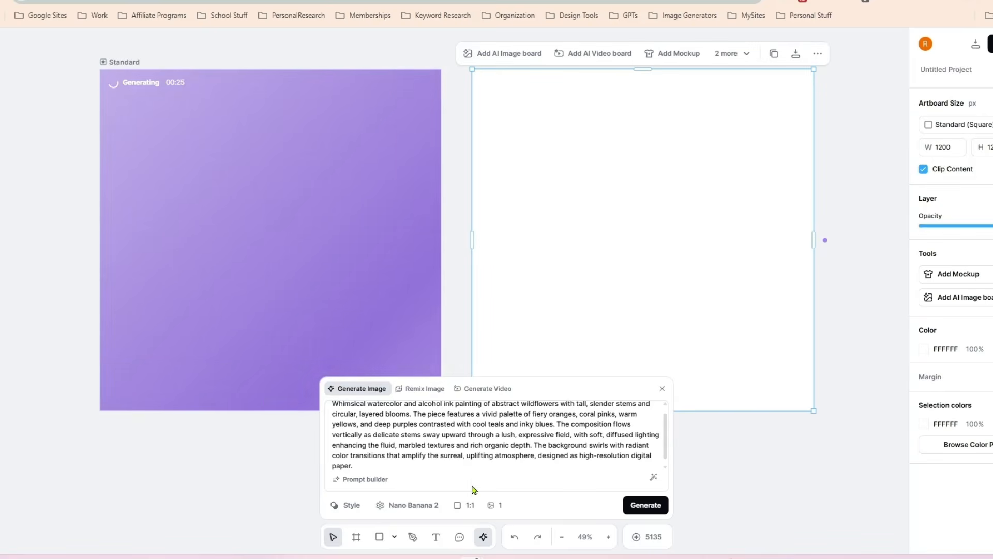
{"action": "left_click", "coordinate": [414, 504]}
{"action": "scroll", "coordinate": [421, 331], "scroll_direction": "up", "scroll_amount": 3}
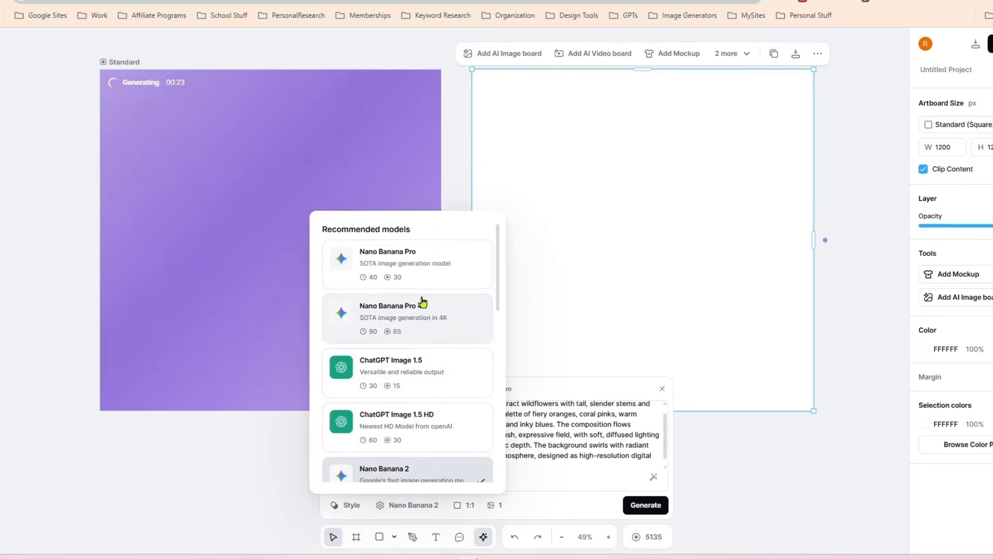
{"action": "left_click", "coordinate": [421, 303]}
{"action": "left_click", "coordinate": [645, 504]}
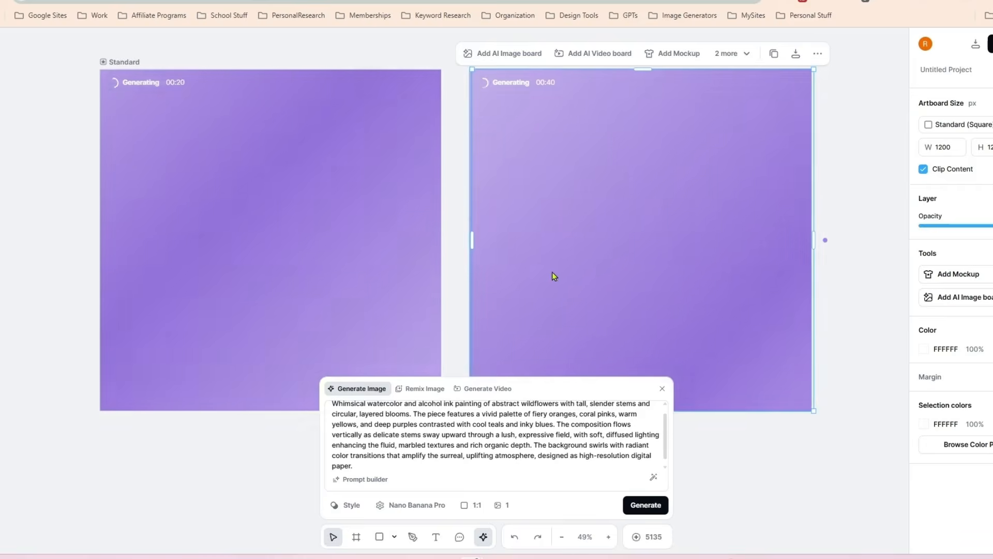
{"action": "left_click_drag", "start_coordinate": [551, 272], "coordinate": [552, 271]}
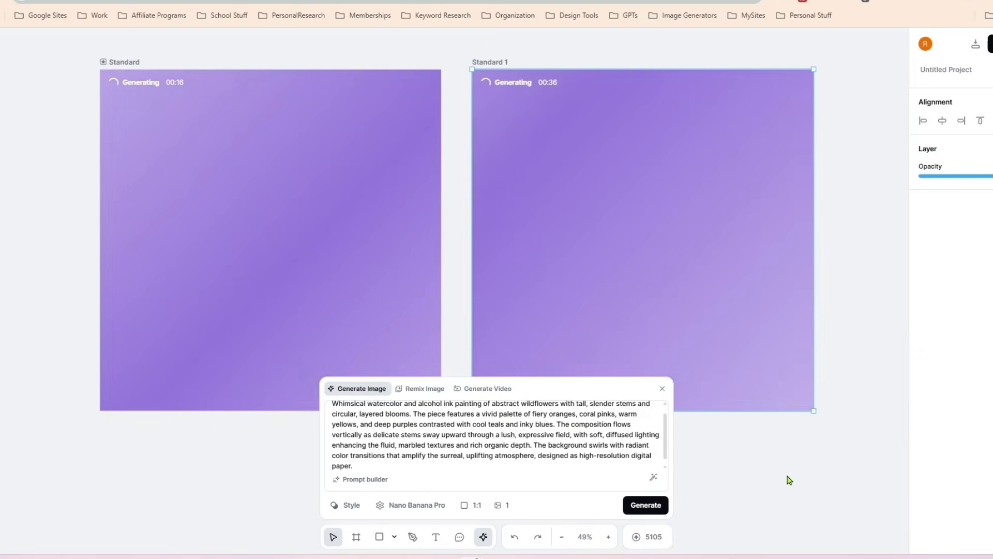
{"action": "left_click", "coordinate": [787, 476]}
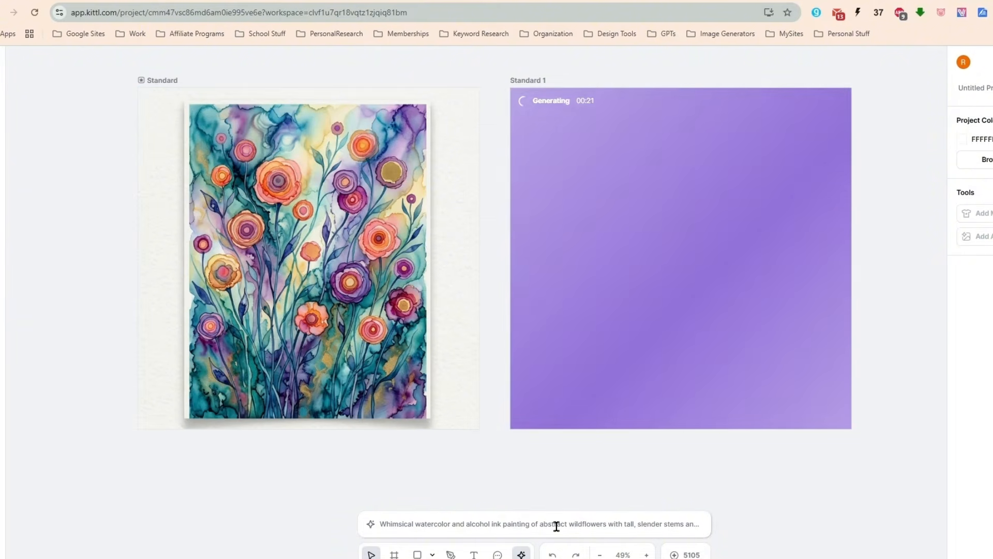
- Replace the word "painting" with "illustration" in the wildflower prompt and generate it again using Nano Banana 2
{"action": "left_click", "coordinate": [555, 525]}
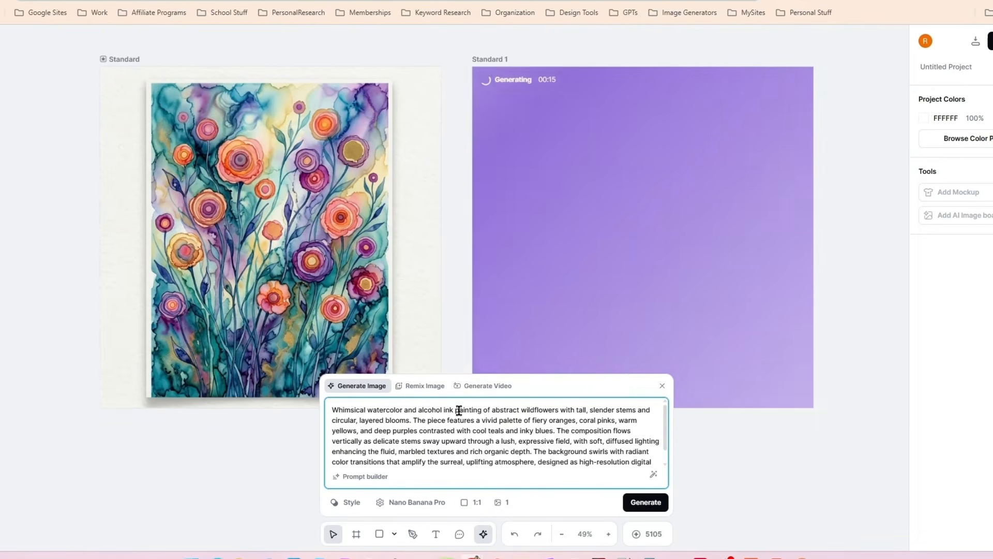
{"action": "double_click", "coordinate": [455, 410]}
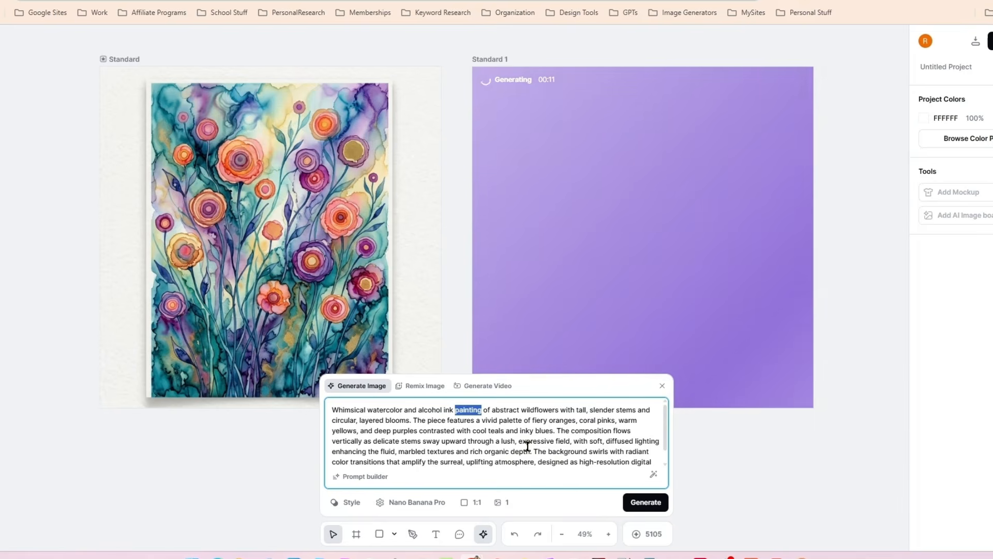
{"action": "type", "text": "illustr"}
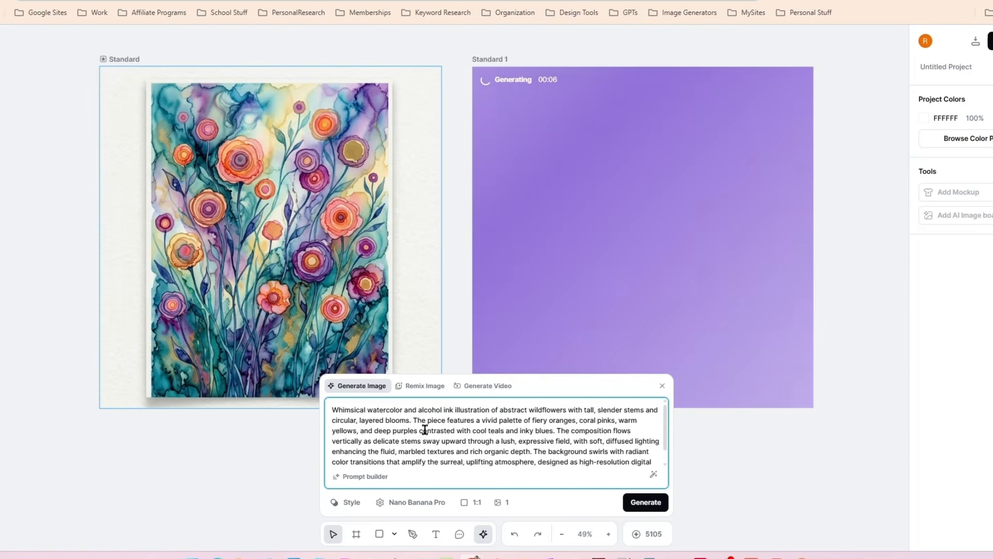
{"action": "left_click", "coordinate": [414, 502]}
{"action": "scroll", "coordinate": [419, 377], "scroll_direction": "down", "scroll_amount": 3}
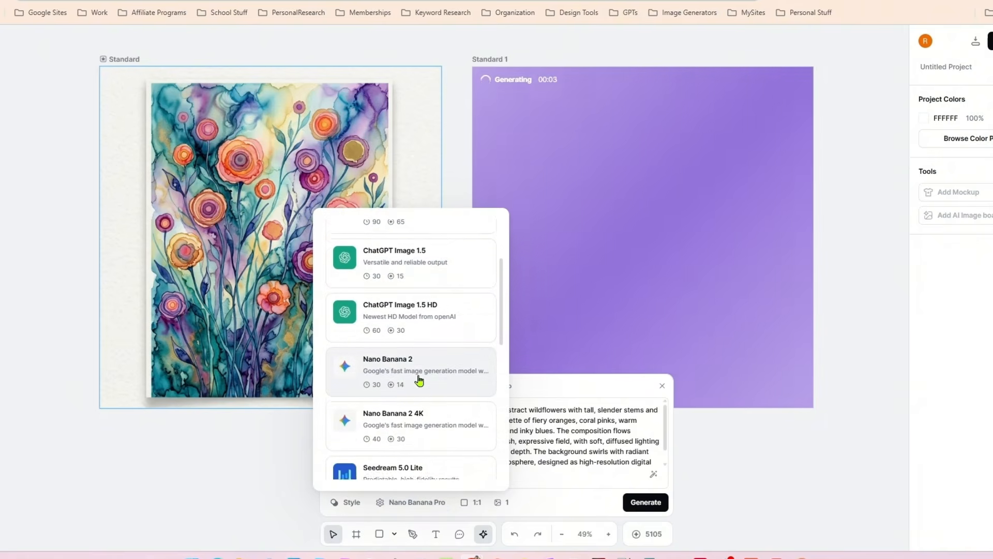
{"action": "left_click", "coordinate": [419, 366]}
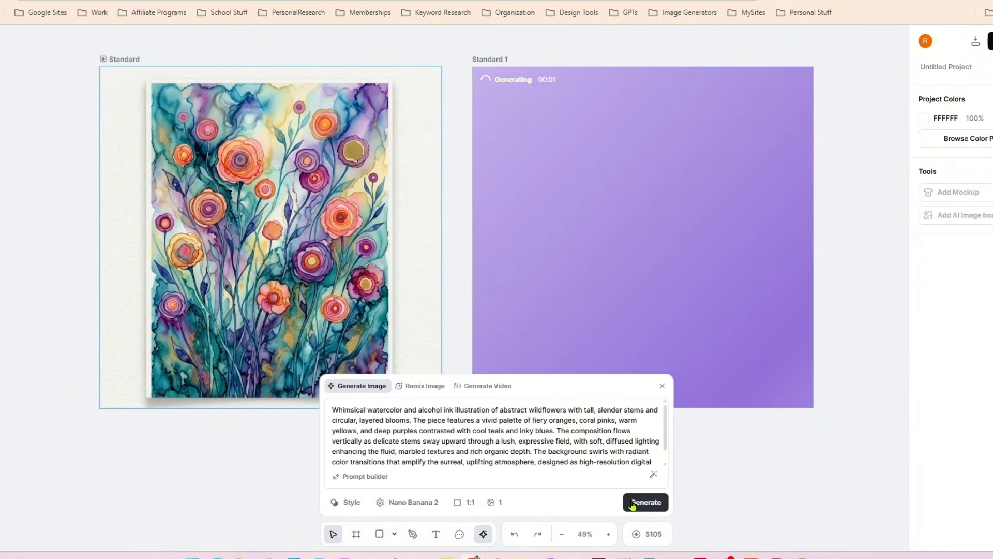
{"action": "left_click", "coordinate": [632, 503]}
- Move the new generation to the lower part of Standard and delete the earlier wildflower image from that artboard
{"action": "left_click_drag", "start_coordinate": [849, 299], "coordinate": [71, 406]}
{"action": "left_click", "coordinate": [234, 138]}
{"action": "key", "text": "Delete"}
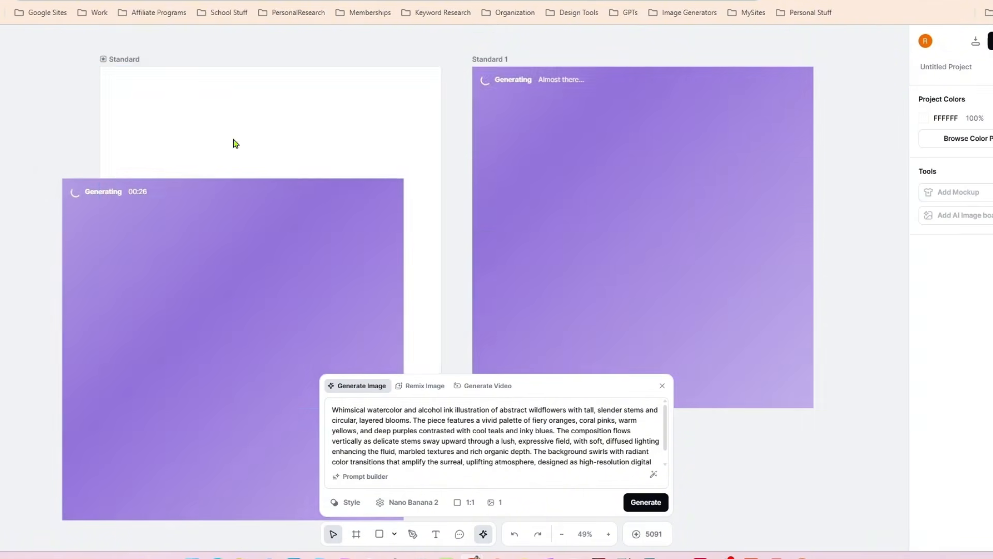
- Align the generating wildflower illustration with the Standard artboard so it covers it fully, and collapse the image generator
{"action": "left_click_drag", "start_coordinate": [210, 211], "coordinate": [254, 229]}
{"action": "left_click_drag", "start_coordinate": [271, 190], "coordinate": [266, 147]}
{"action": "left_click", "coordinate": [62, 174]}
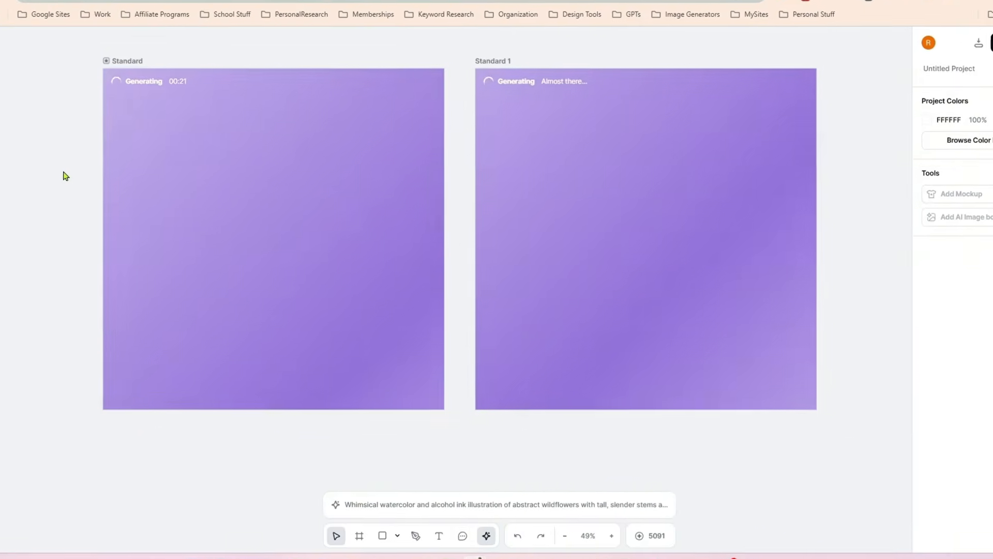
- Delete the earlier wildflower image from Standard 1, generate the illustration prompt with Nano Banana 2, and fit the result on that artboard
{"action": "left_click", "coordinate": [519, 353]}
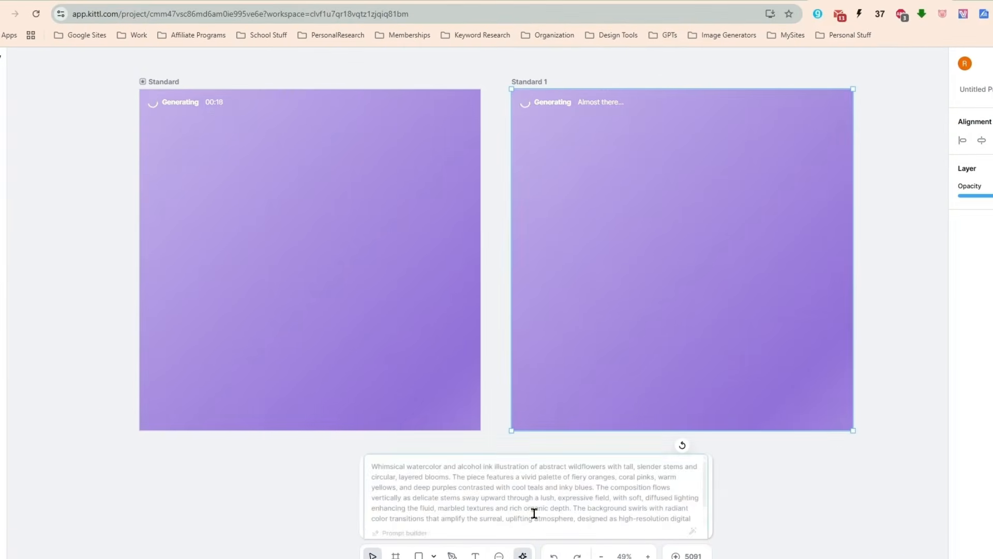
{"action": "left_click", "coordinate": [533, 513]}
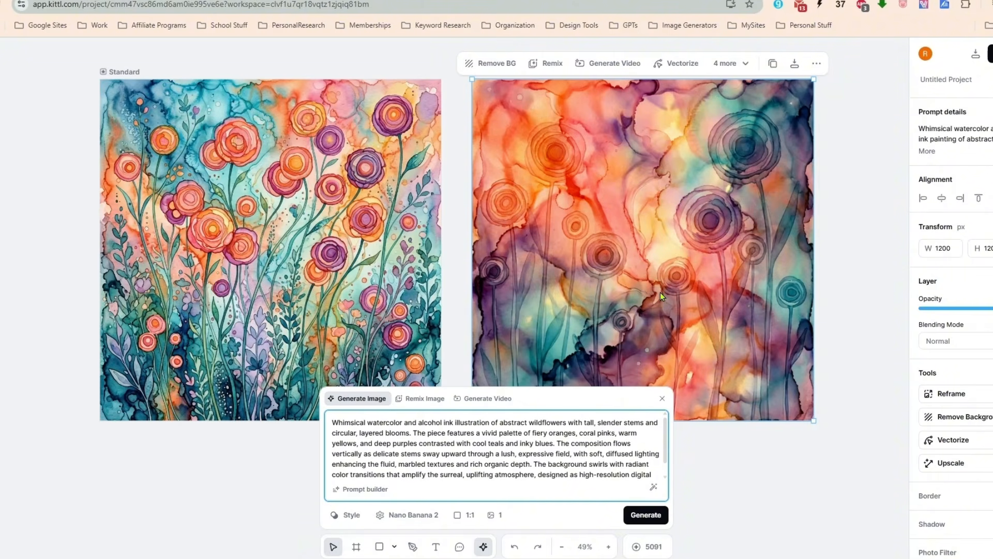
{"action": "left_click", "coordinate": [658, 296]}
{"action": "left_click", "coordinate": [645, 514]}
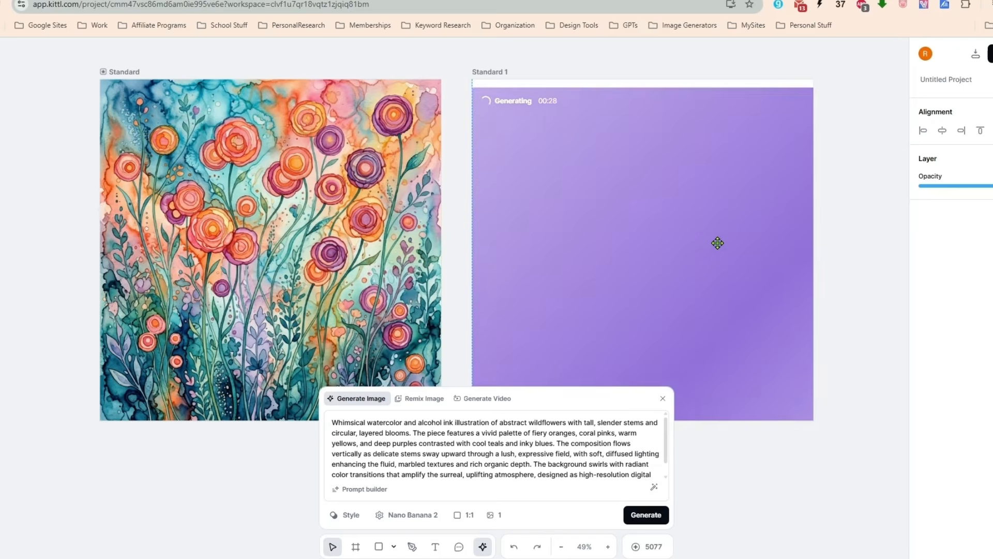
{"action": "left_click", "coordinate": [720, 253]}
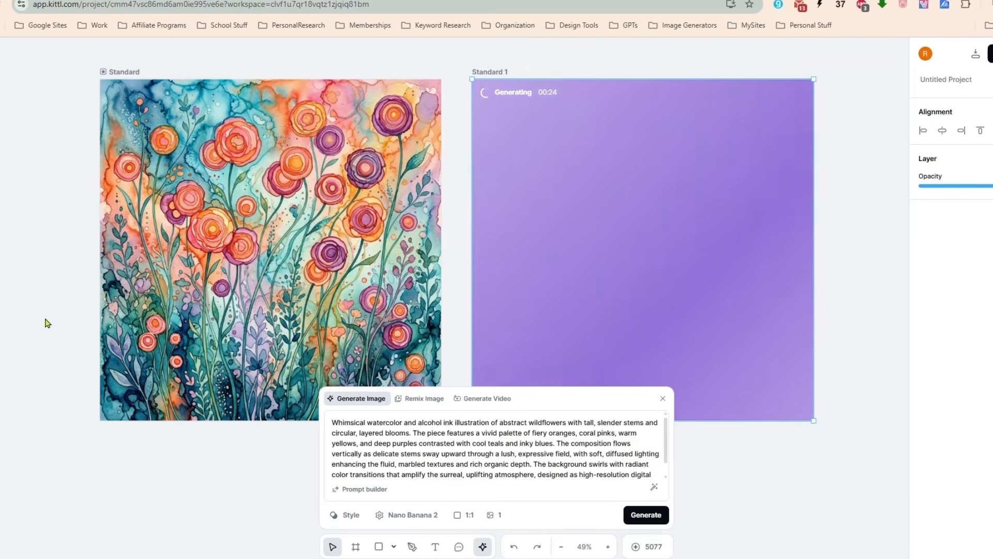
{"action": "left_click", "coordinate": [46, 323]}
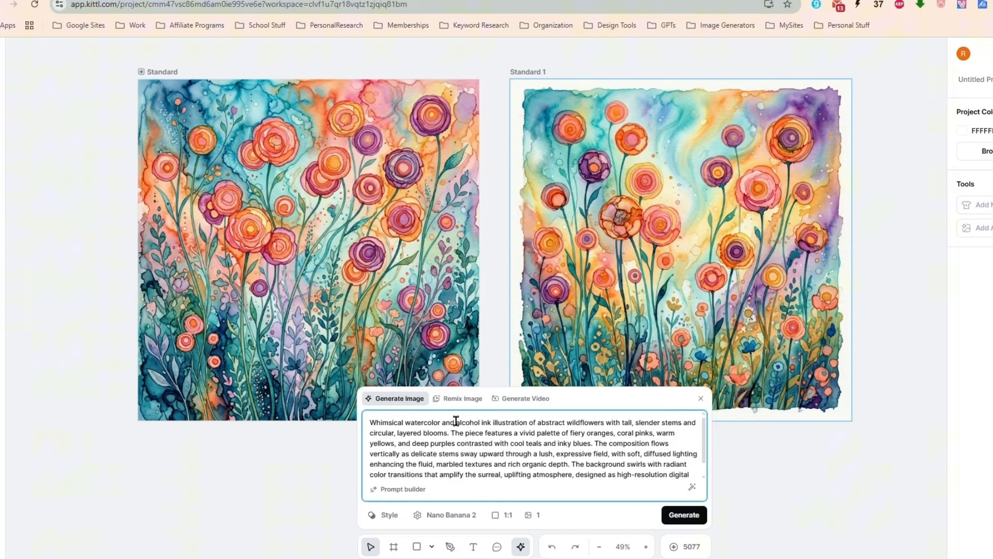
- Enlarge the new wildflower image on Standard 1 to about 1327 px wide, centered so its ragged border falls outside the artboard
{"action": "left_click", "coordinate": [781, 472]}
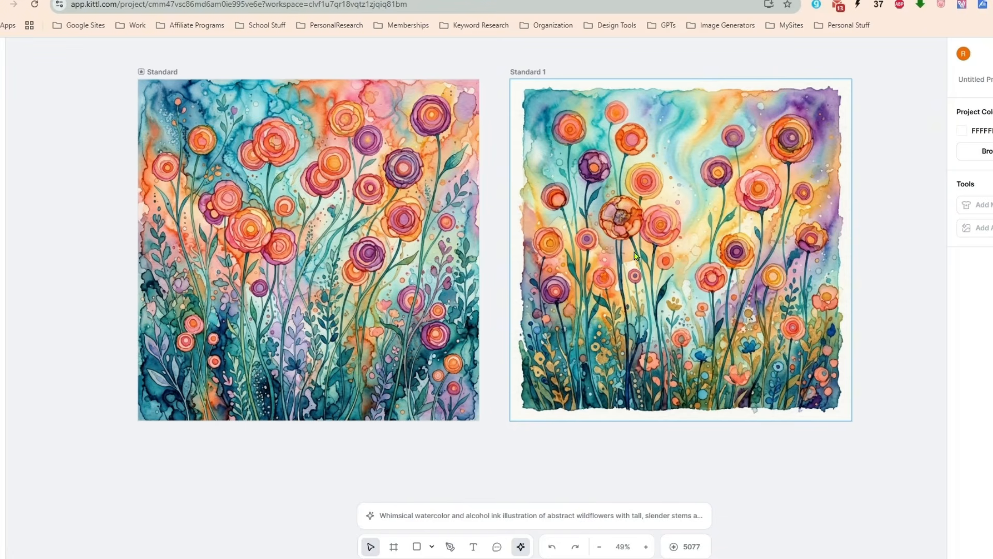
{"action": "left_click_drag", "start_coordinate": [635, 255], "coordinate": [618, 236]}
{"action": "left_click_drag", "start_coordinate": [833, 409], "coordinate": [868, 444]}
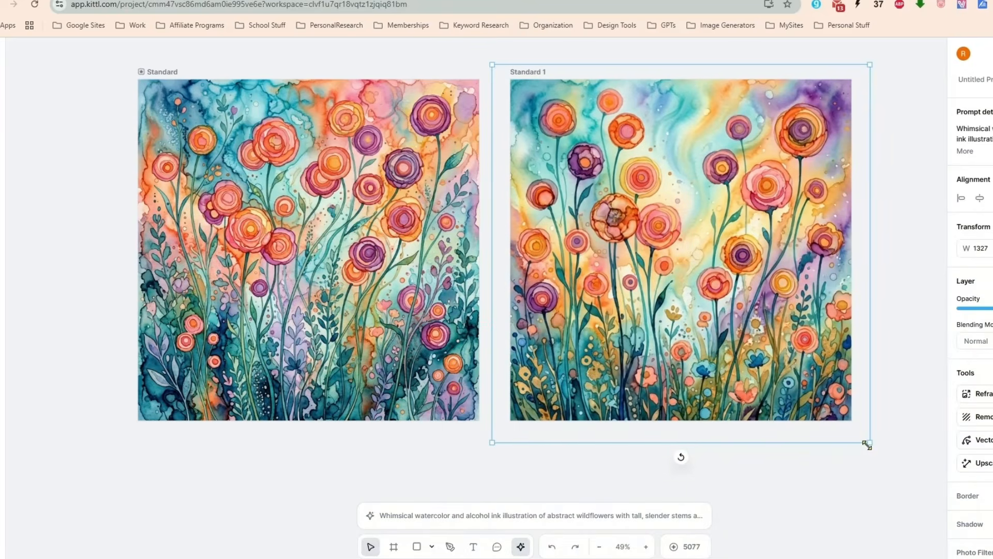
{"action": "left_click_drag", "start_coordinate": [733, 342], "coordinate": [732, 342]}
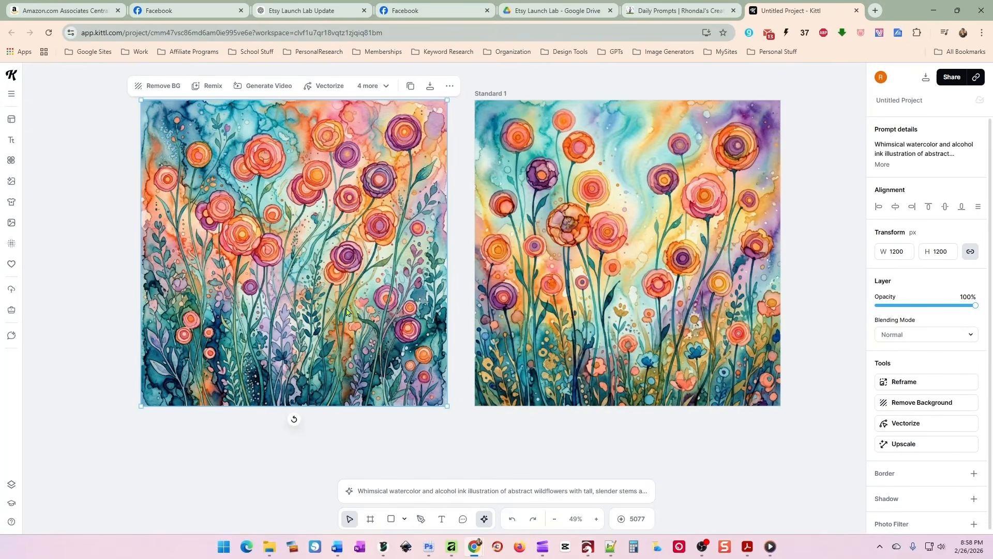
- Delete the wildflower images from both artboards and browse the community's Daily Prompts for another design to test
{"action": "left_click", "coordinate": [547, 310]}
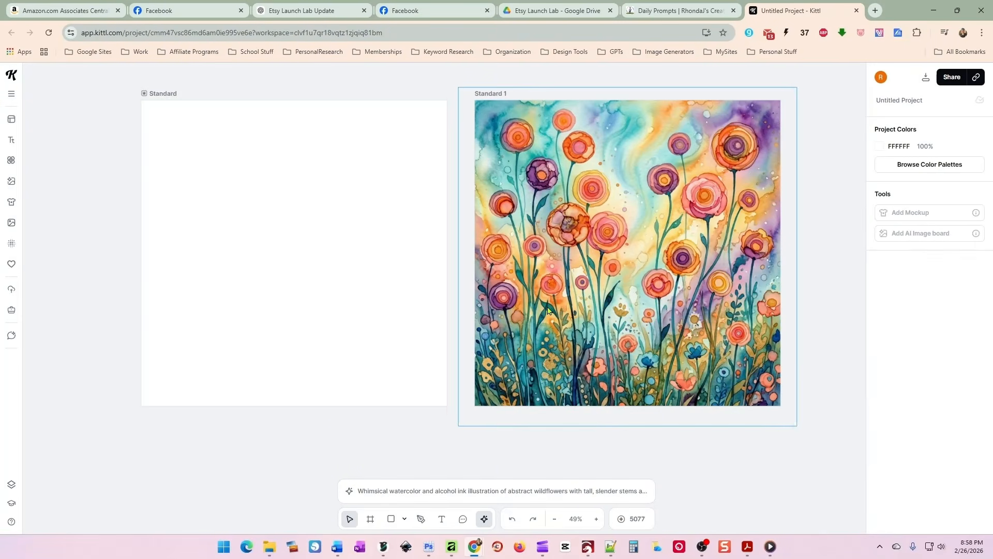
{"action": "left_click", "coordinate": [645, 13]}
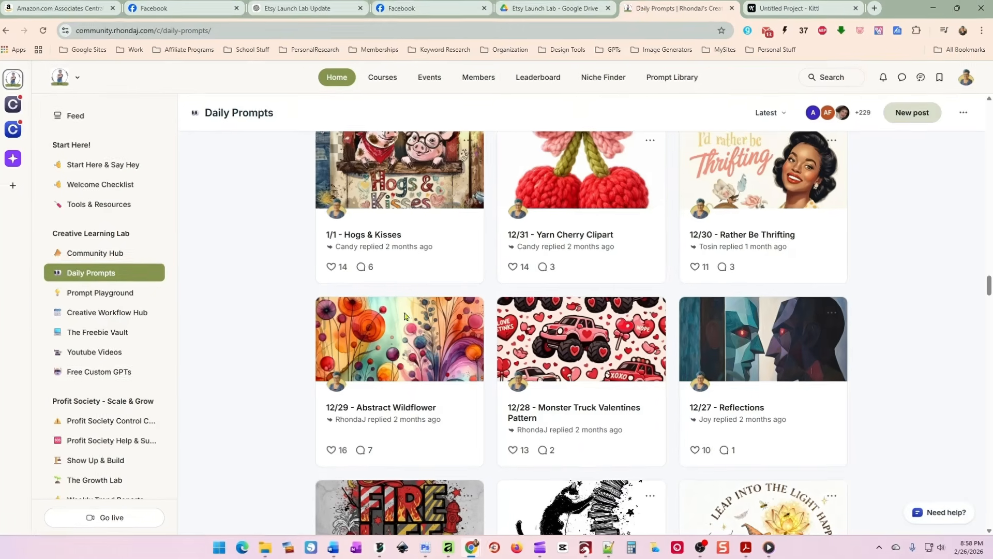
{"action": "scroll", "coordinate": [495, 350], "scroll_direction": "down", "scroll_amount": 8}
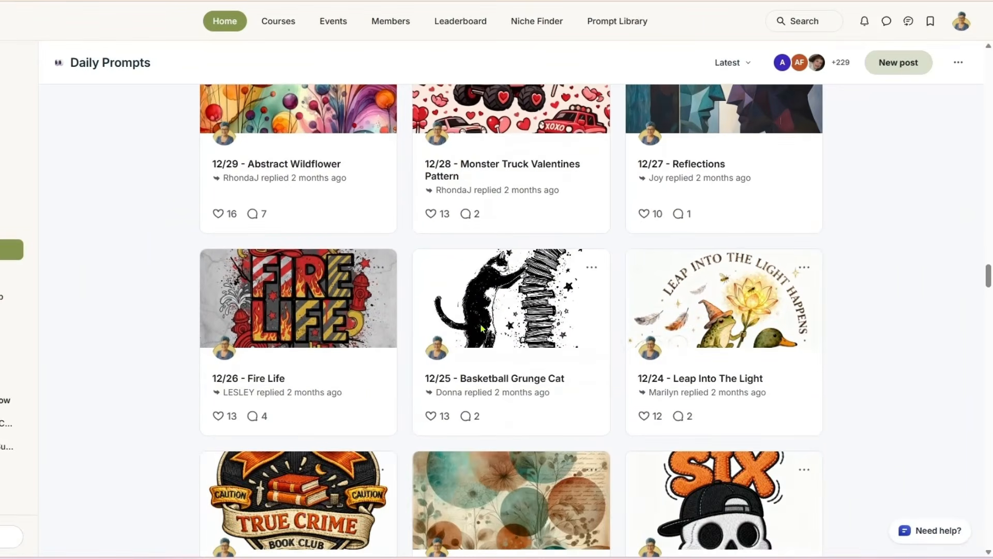
{"action": "scroll", "coordinate": [486, 357], "scroll_direction": "up", "scroll_amount": 10}
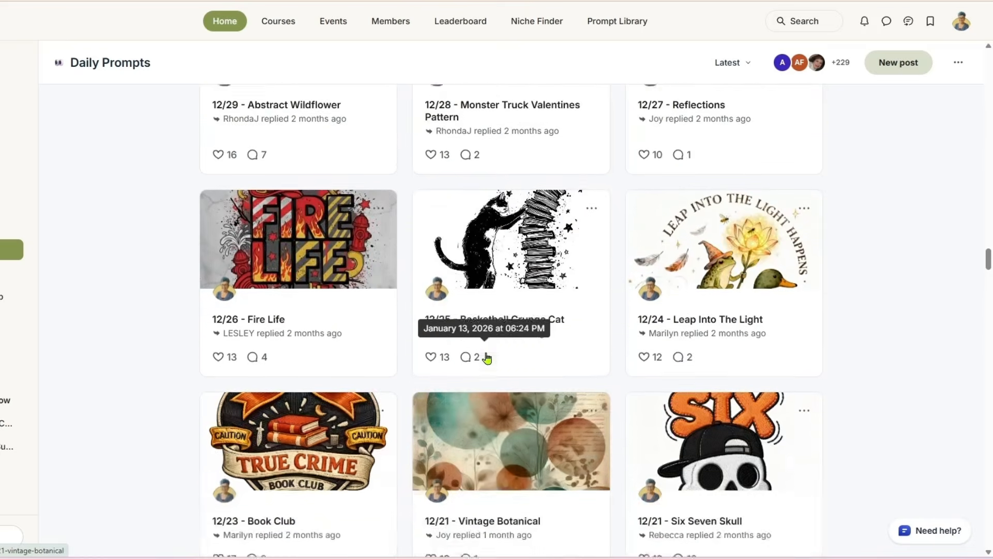
{"action": "scroll", "coordinate": [487, 357], "scroll_direction": "up", "scroll_amount": 10}
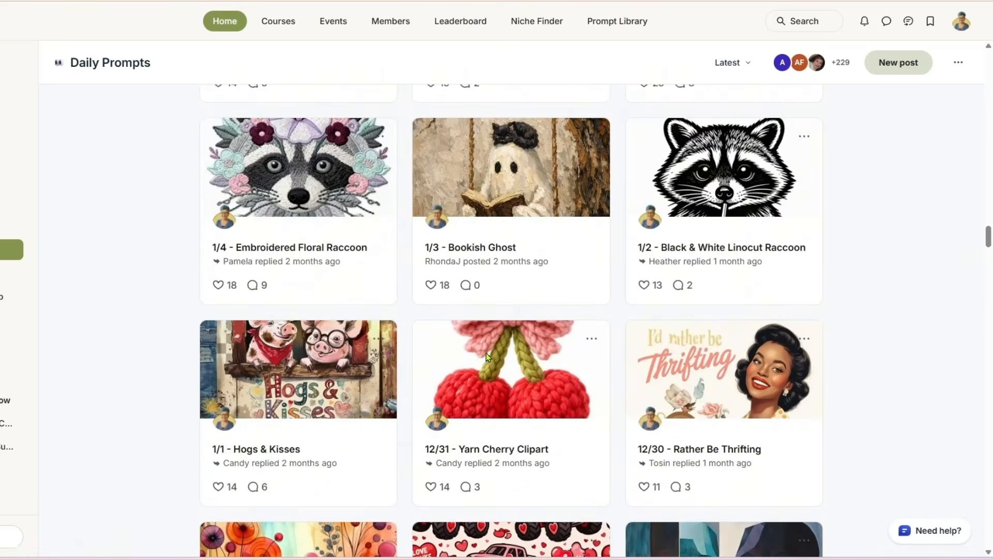
{"action": "scroll", "coordinate": [486, 356], "scroll_direction": "up", "scroll_amount": 8}
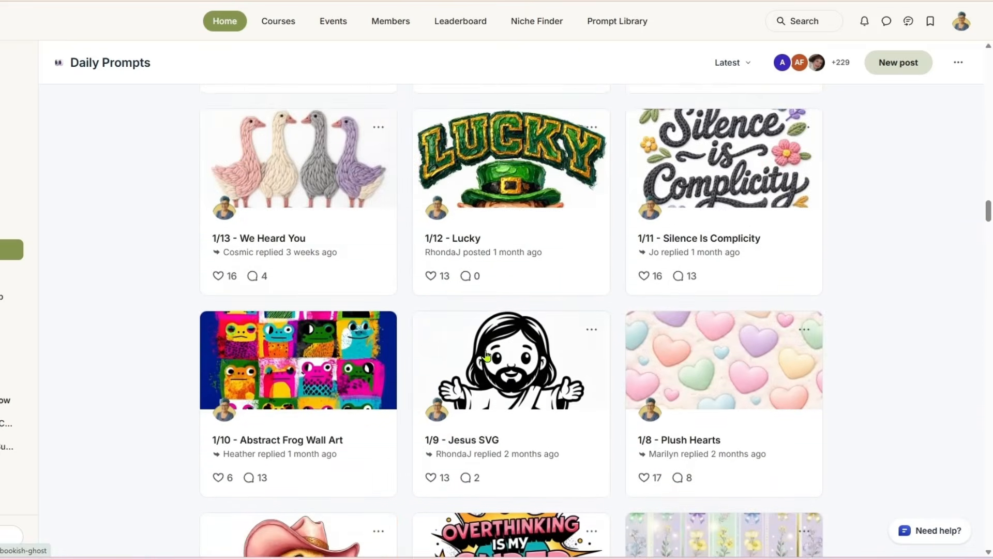
{"action": "scroll", "coordinate": [483, 343], "scroll_direction": "up", "scroll_amount": 5}
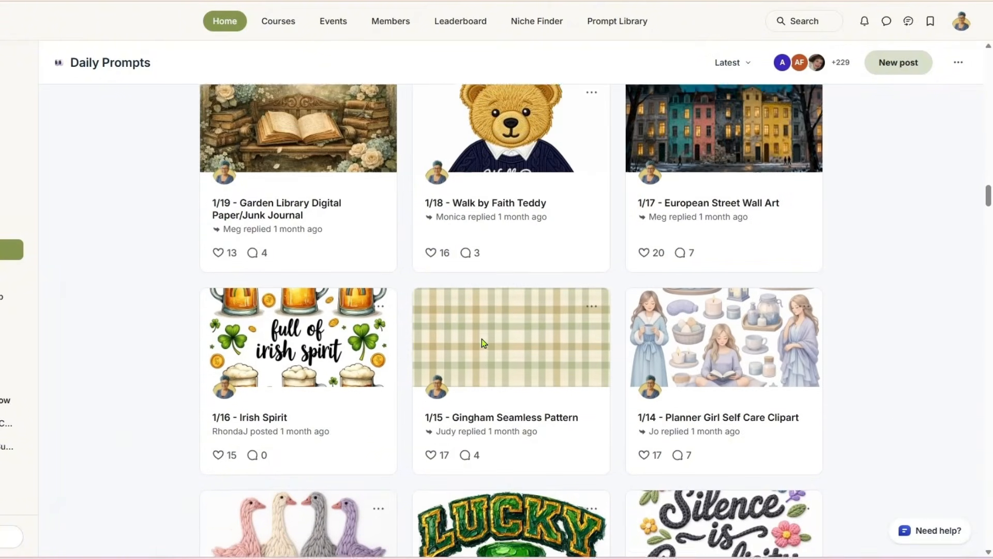
{"action": "scroll", "coordinate": [312, 403], "scroll_direction": "down", "scroll_amount": 5}
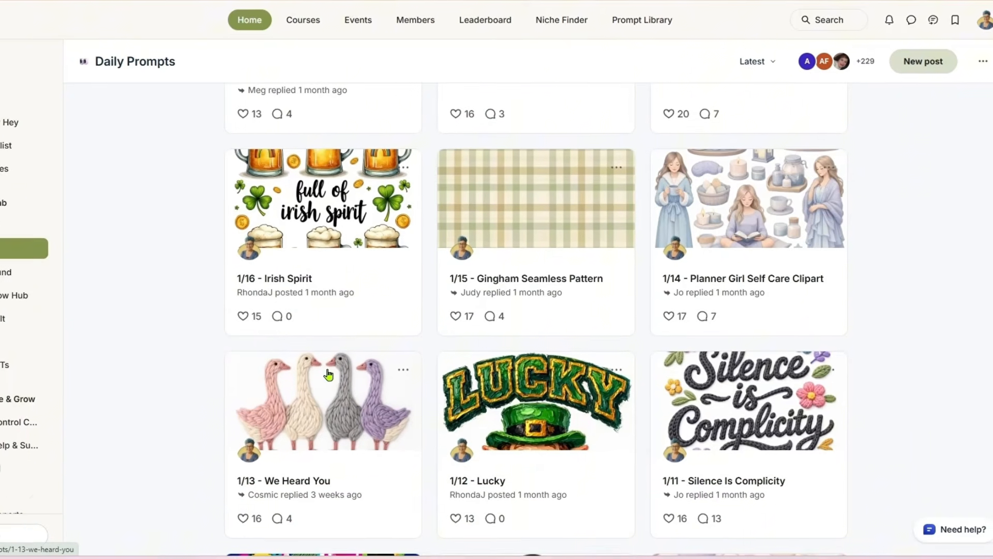
- Copy the full prompt from the "1/13 - We Heard You" post and generate it in Kittl on Standard using Nano Banana 2
{"action": "left_click", "coordinate": [320, 409]}
{"action": "triple_click", "coordinate": [438, 207]}
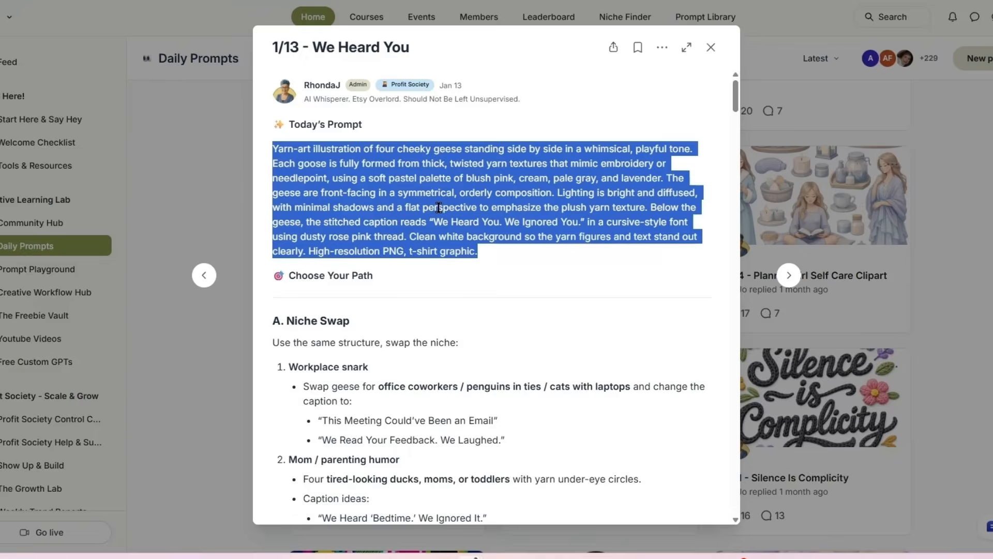
{"action": "left_click", "coordinate": [756, 10]}
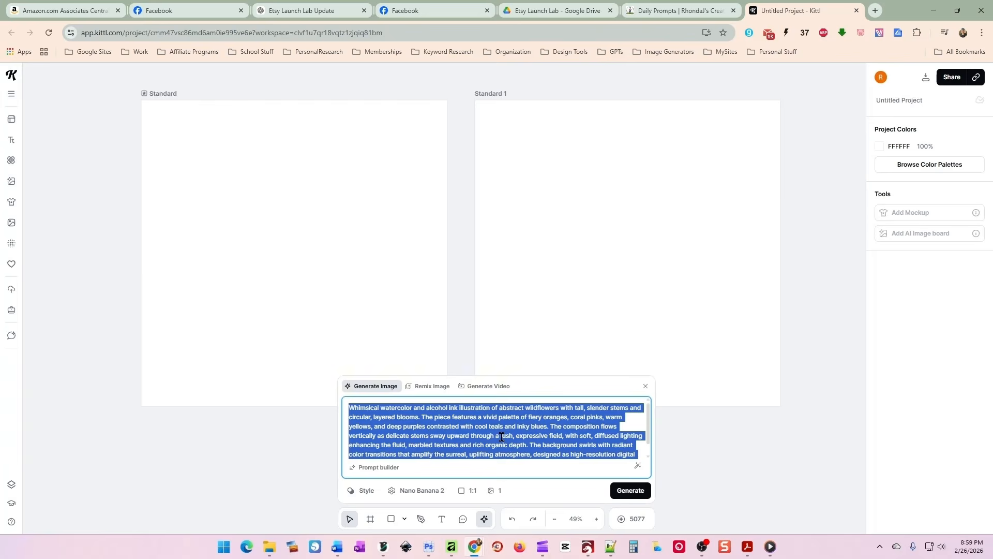
{"action": "left_click", "coordinate": [630, 490]}
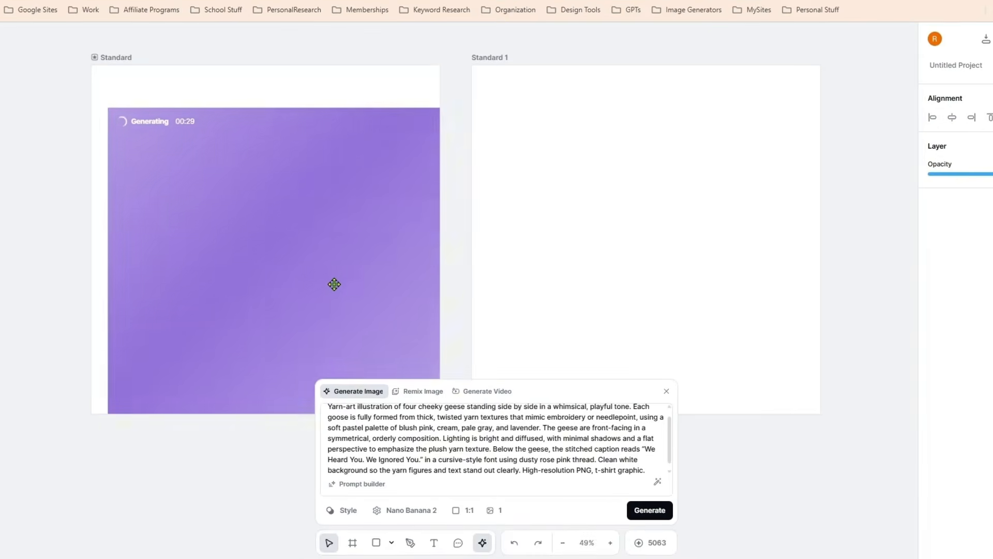
- Generate the same yarn geese prompt on the Standard 1 artboard using Nano Banana Pro and collapse the image generator
{"action": "left_click", "coordinate": [410, 510]}
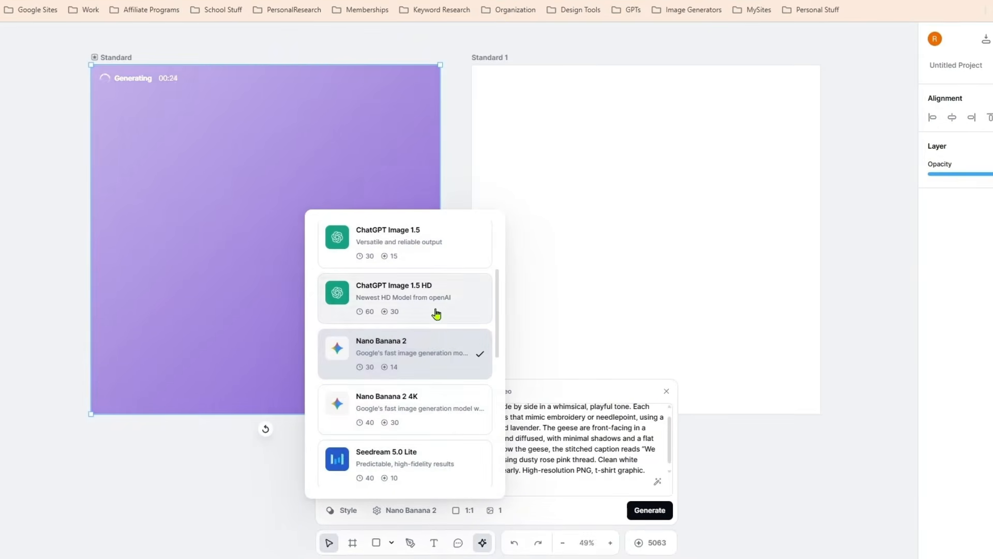
{"action": "scroll", "coordinate": [436, 314], "scroll_direction": "up", "scroll_amount": 3}
{"action": "left_click", "coordinate": [441, 270]}
{"action": "left_click", "coordinate": [658, 512]}
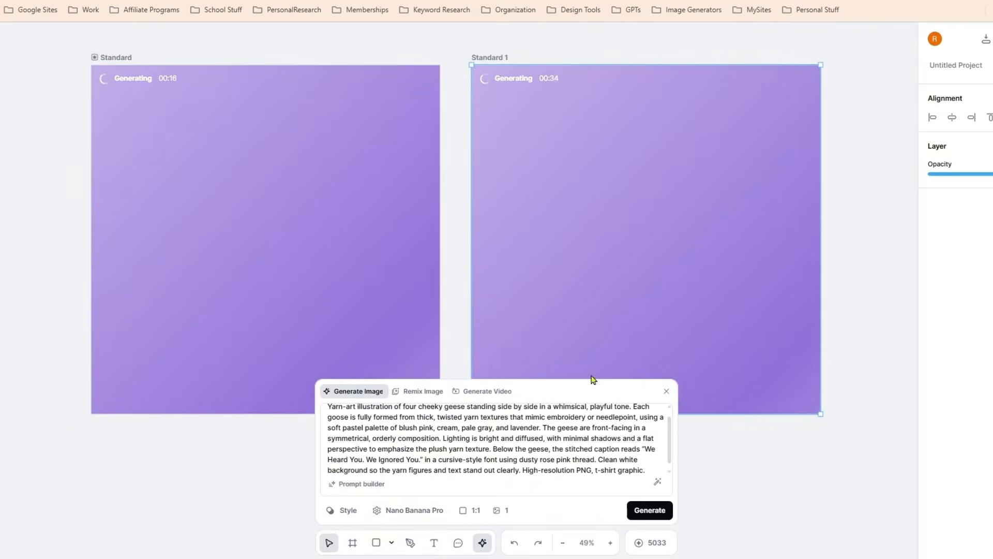
{"action": "left_click", "coordinate": [39, 213]}
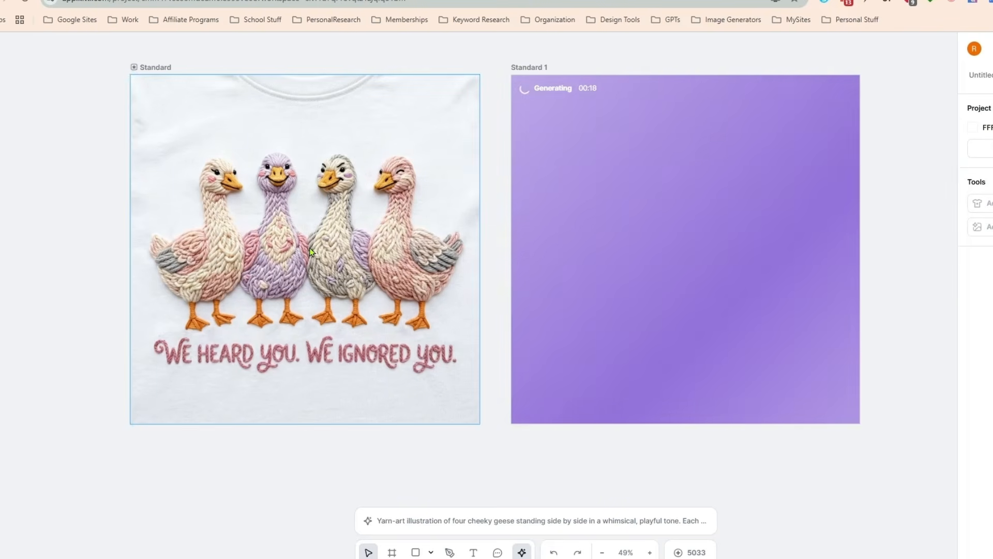
- Remove the background from the geese image on Standard, then enlarge and center it to nearly the artboard's width
{"action": "left_click", "coordinate": [165, 217]}
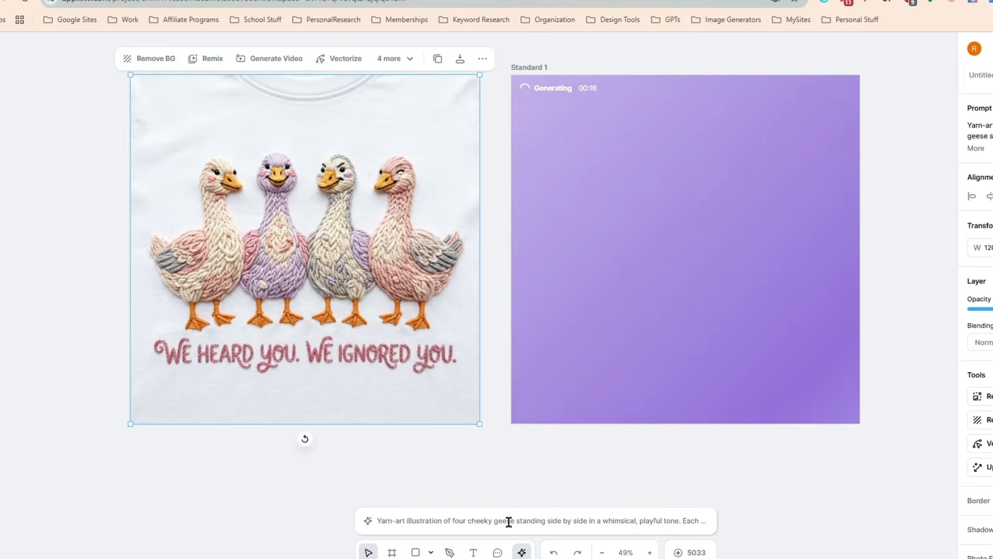
{"action": "left_click", "coordinate": [509, 521]}
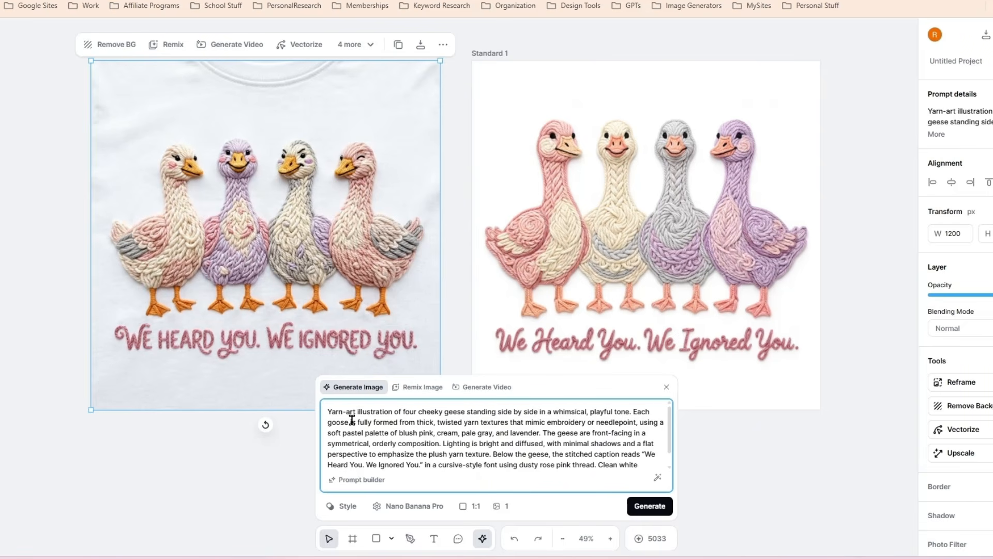
{"action": "left_click", "coordinate": [715, 482]}
{"action": "left_click", "coordinate": [290, 237]}
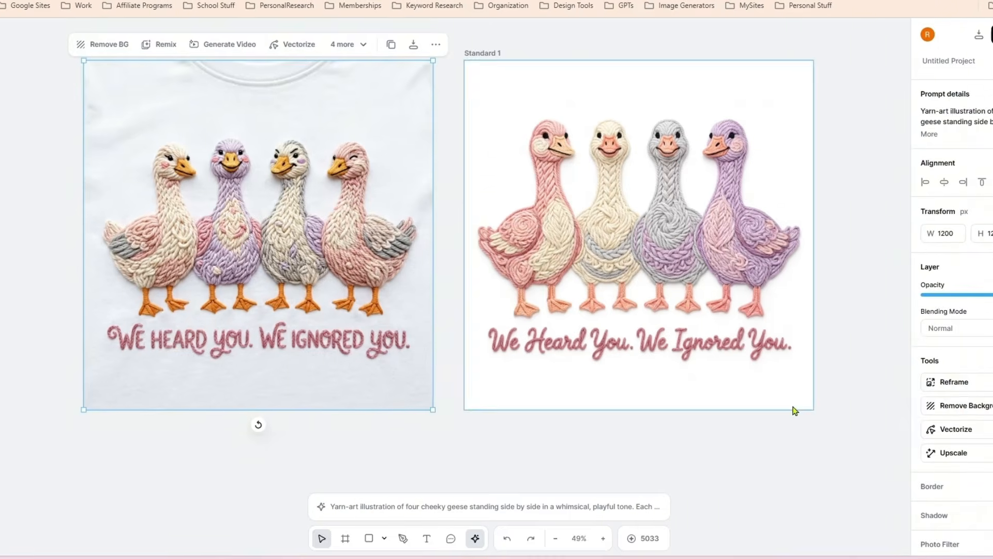
{"action": "left_click", "coordinate": [905, 403]}
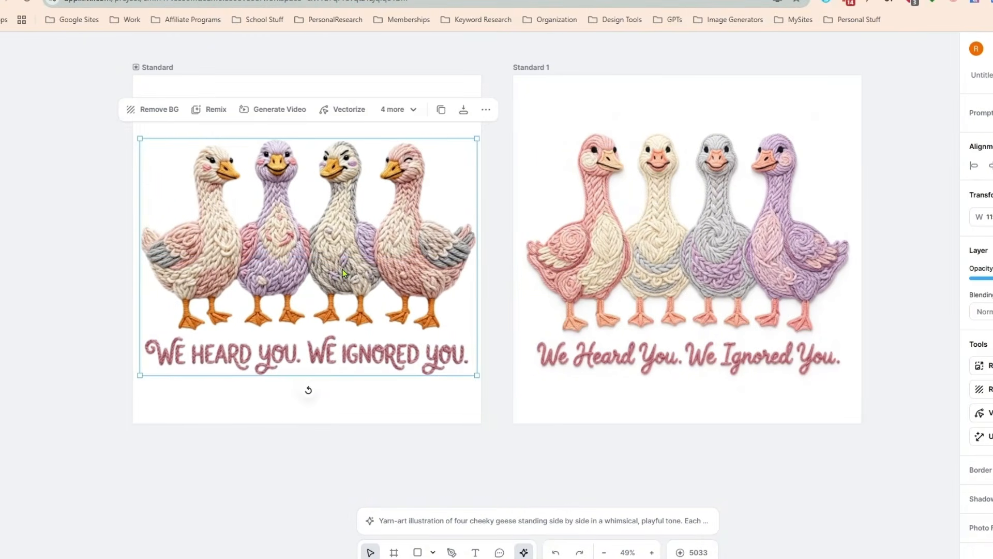
{"action": "left_click_drag", "start_coordinate": [342, 269], "coordinate": [340, 268]}
{"action": "left_click", "coordinate": [315, 399]}
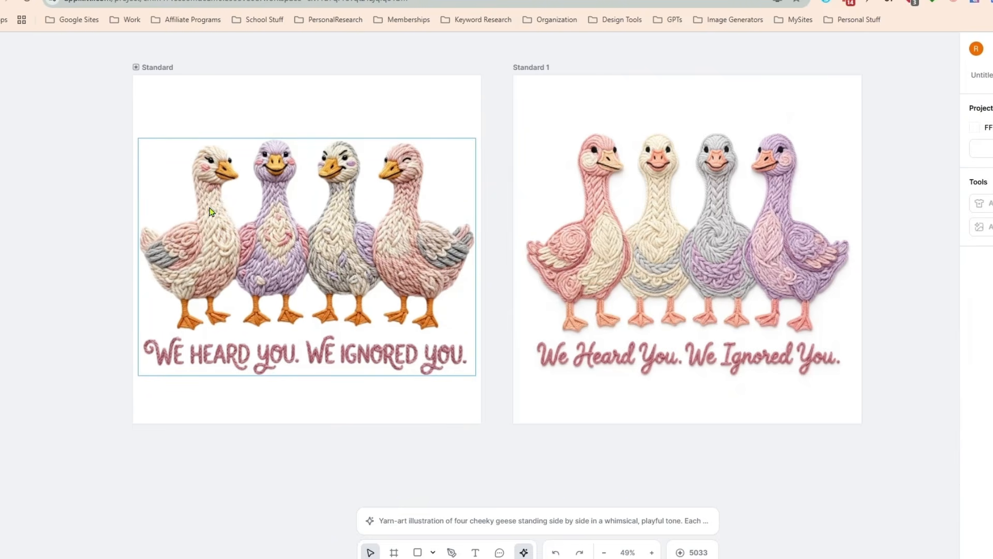
- Enlarge the geese image on Standard 1 to 1232 px wide and reposition it over the artboard
{"action": "key", "text": "ctrl+Tab"}
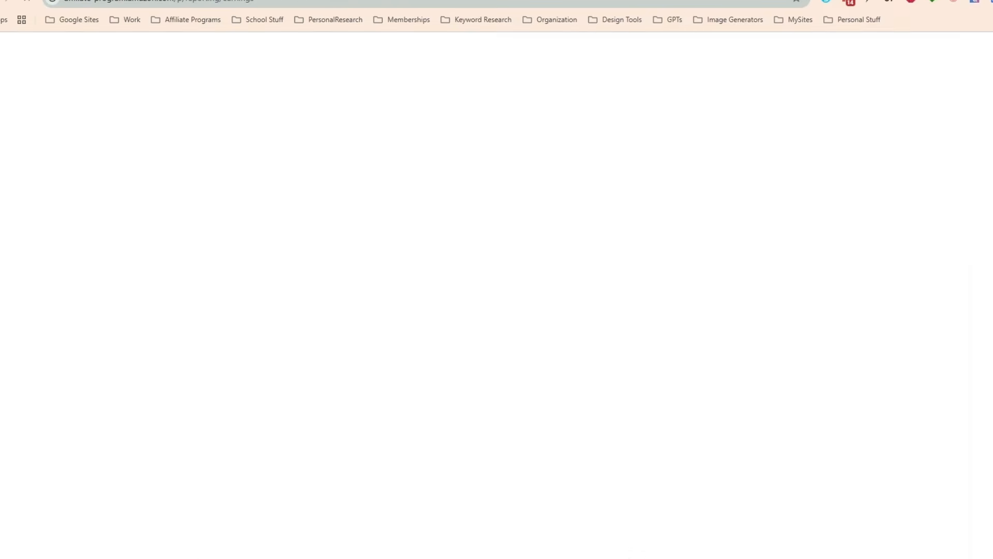
{"action": "key", "text": "ctrl+shift+Tab"}
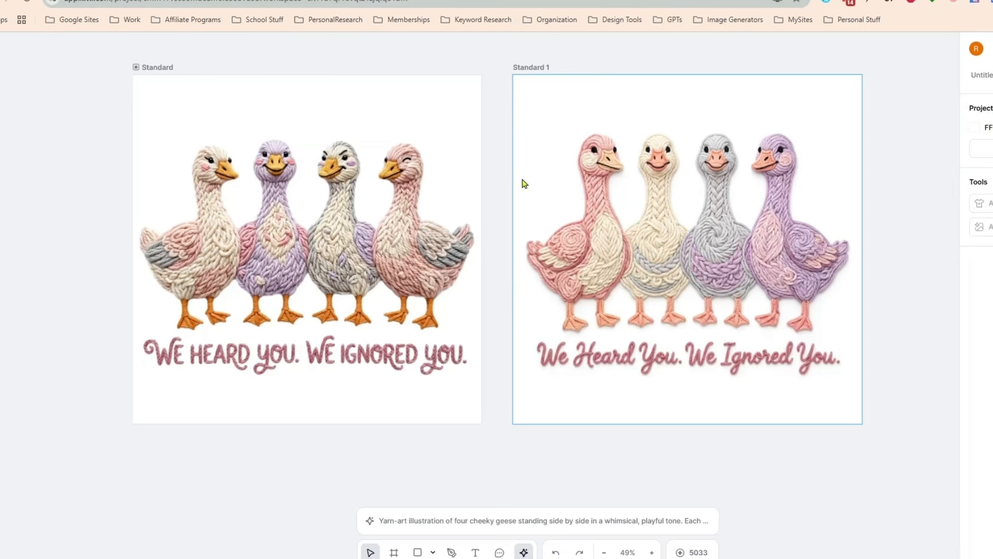
{"action": "left_click", "coordinate": [596, 278]}
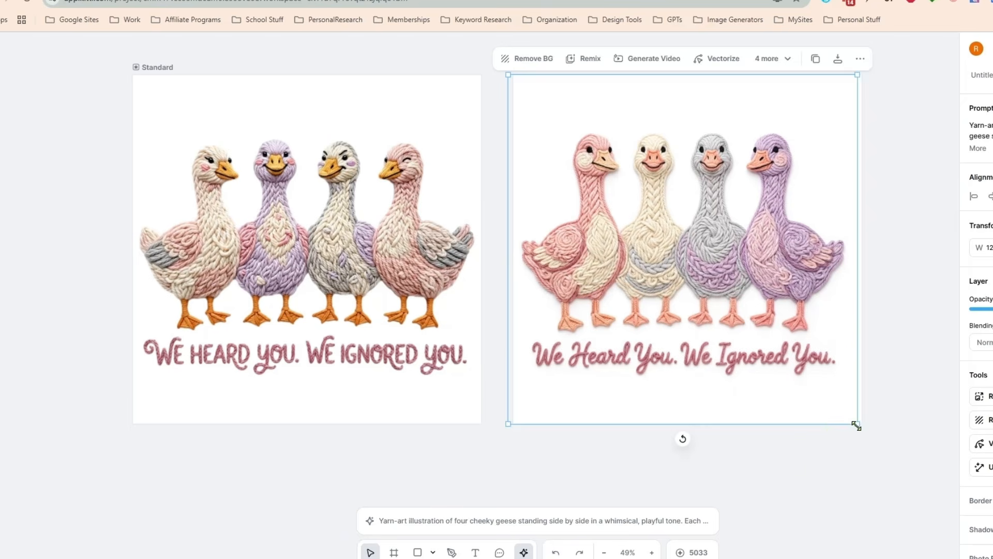
{"action": "left_click_drag", "start_coordinate": [856, 425], "coordinate": [865, 434]}
{"action": "left_click_drag", "start_coordinate": [691, 282], "coordinate": [691, 273]}
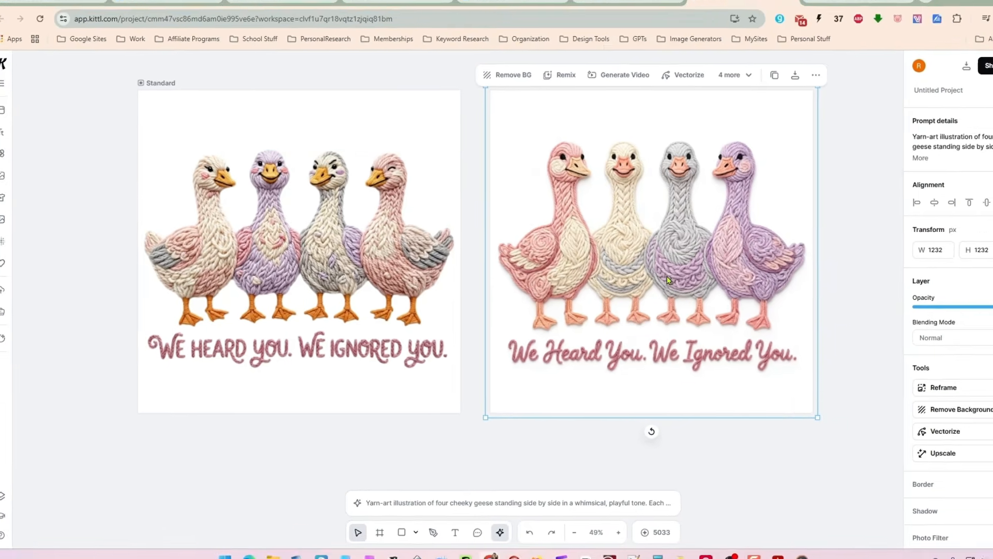
- Clear the geese images from both artboards, then switch to the community's Daily Prompts and open the "1/14 - Planner Girl Self Care Clipart" post
{"action": "key", "text": "ctrl+z"}
{"action": "key", "text": "ctrl+z"}
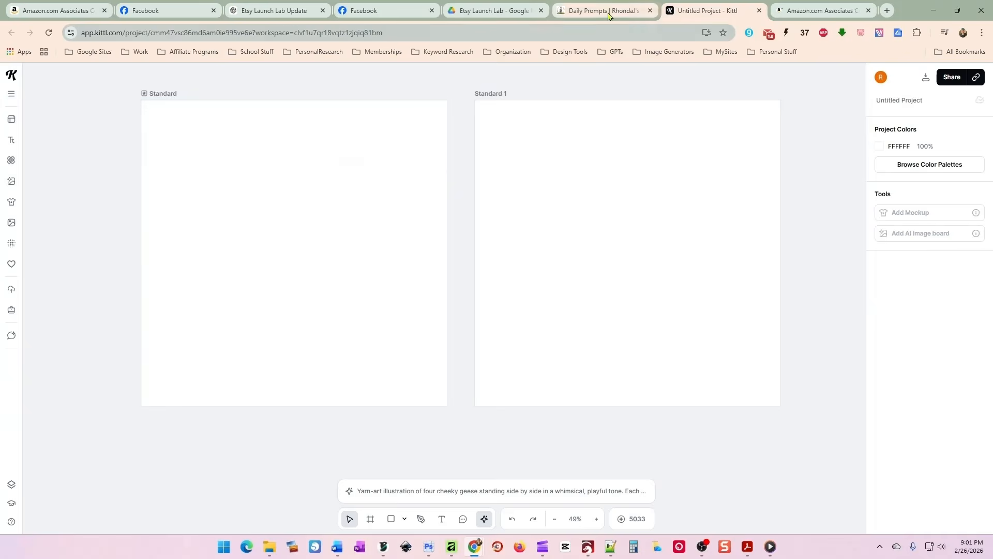
{"action": "left_click", "coordinate": [608, 11]}
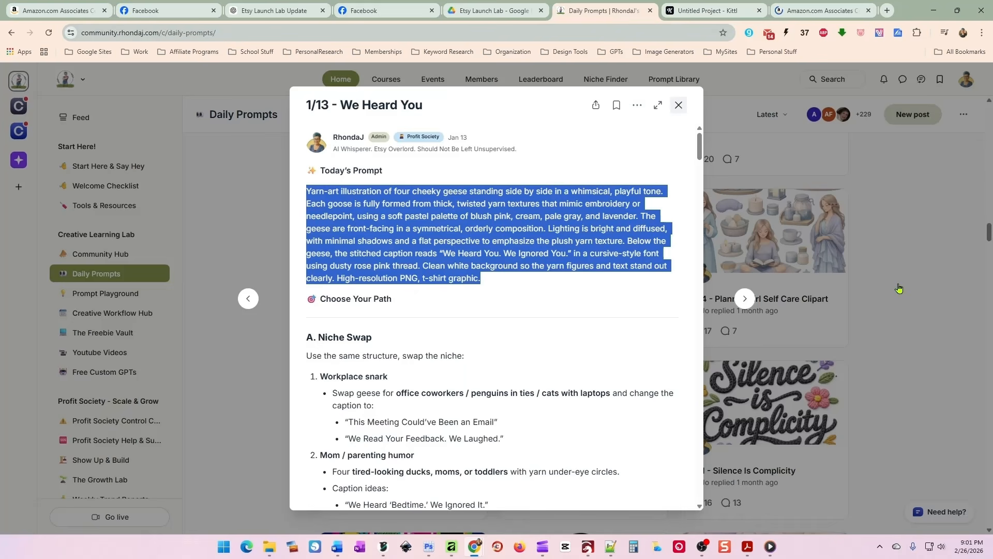
{"action": "left_click", "coordinate": [791, 204]}
{"action": "scroll", "coordinate": [791, 290], "scroll_direction": "up", "scroll_amount": 3}
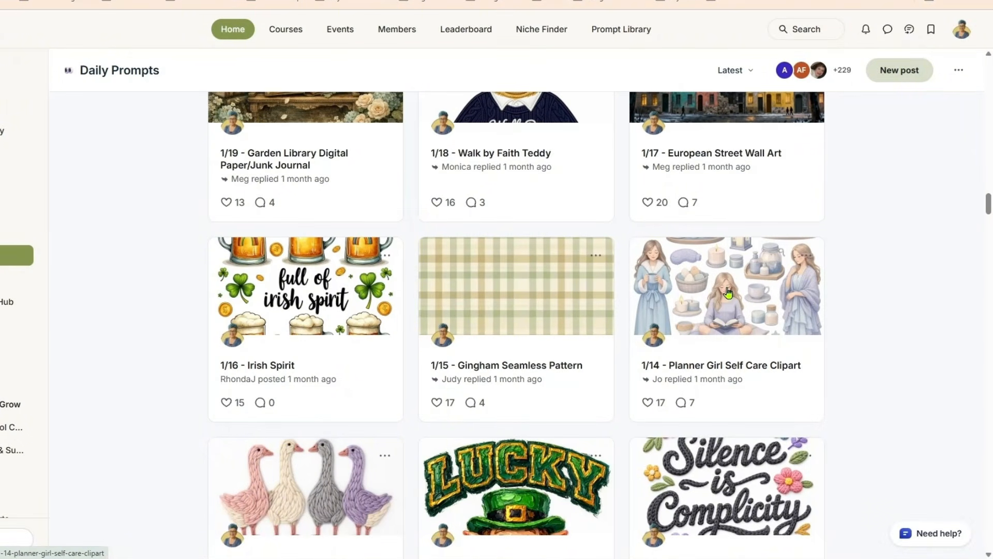
{"action": "left_click", "coordinate": [727, 292]}
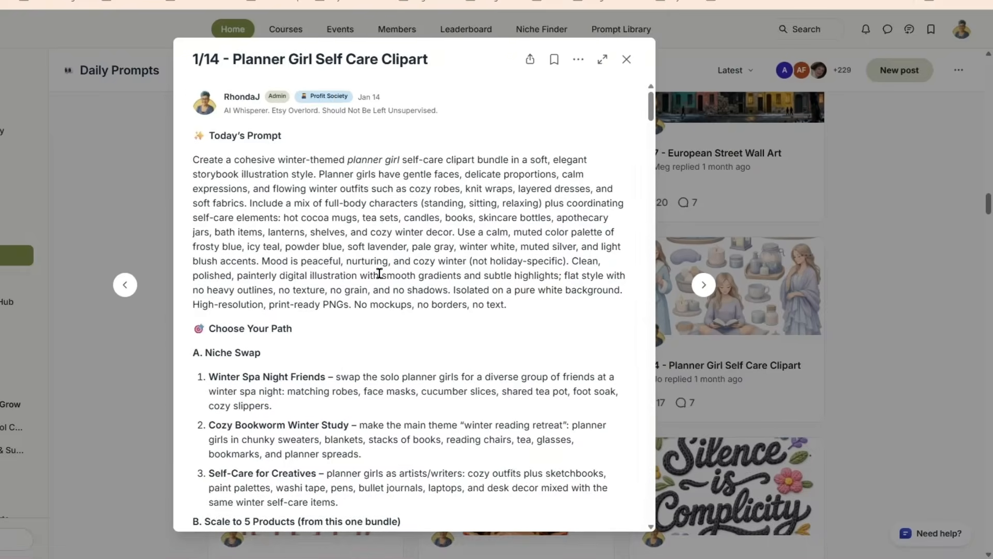
- Copy the full Today's Prompt paragraph from the planner girl post and look through its sample images
{"action": "triple_click", "coordinate": [391, 265]}
{"action": "right_click", "coordinate": [393, 266]}
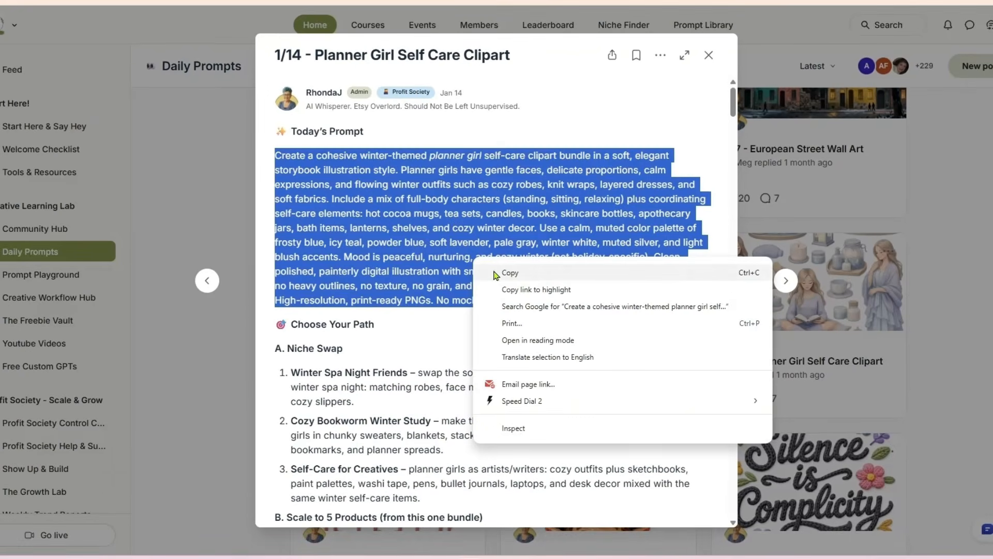
{"action": "left_click", "coordinate": [528, 273]}
{"action": "scroll", "coordinate": [533, 310], "scroll_direction": "down", "scroll_amount": 7}
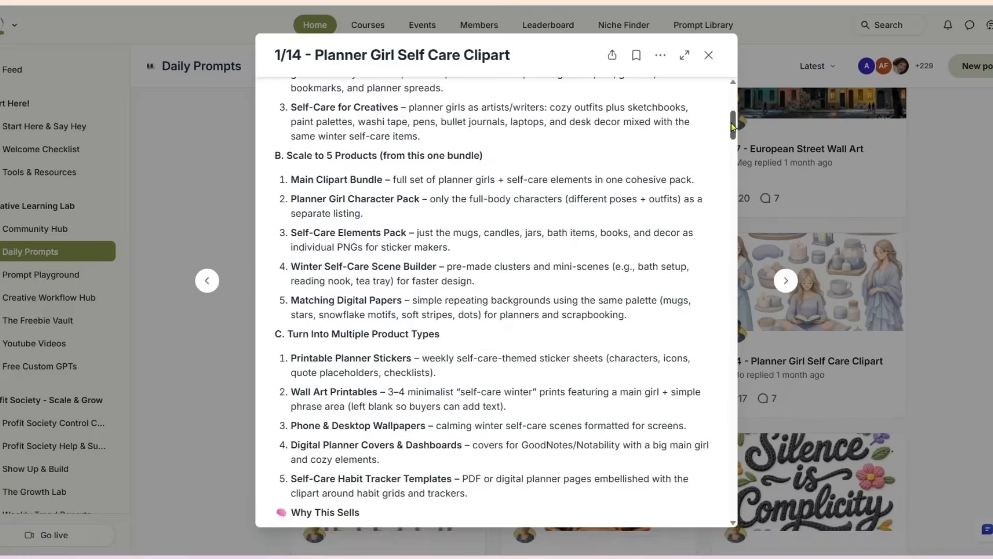
{"action": "left_click_drag", "start_coordinate": [732, 126], "coordinate": [731, 216]}
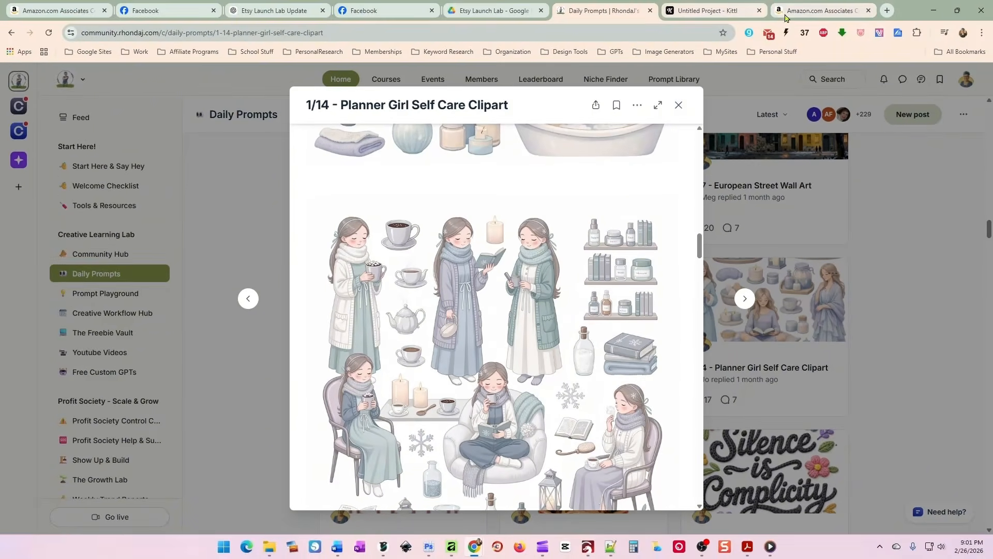
- Switch to Kittl, replace the geese prompt with the copied planner girl prompt and generate it on Standard 1 using Nano Banana Pro
{"action": "left_click", "coordinate": [704, 12]}
{"action": "left_click", "coordinate": [462, 490]}
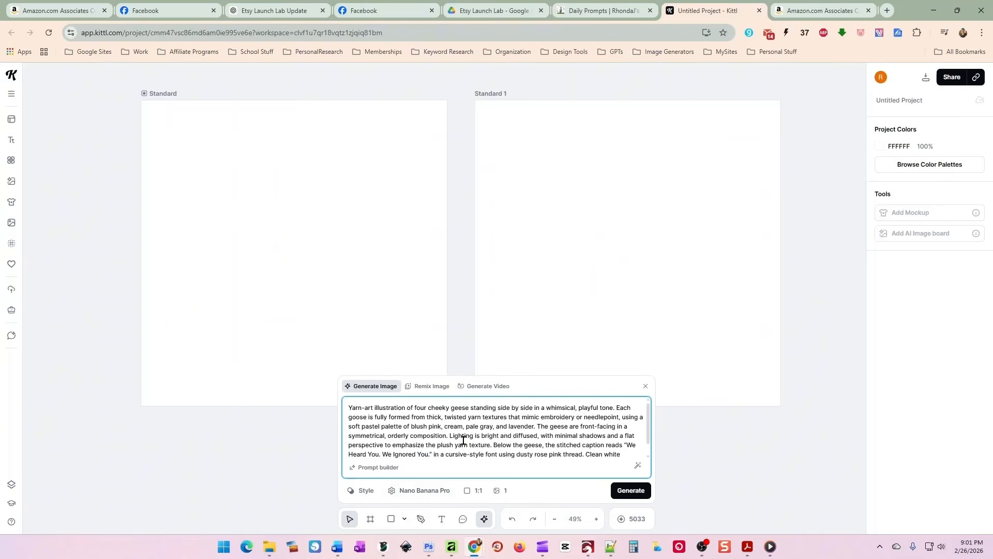
{"action": "key", "text": "ctrl+a"}
{"action": "key", "text": "ctrl+v"}
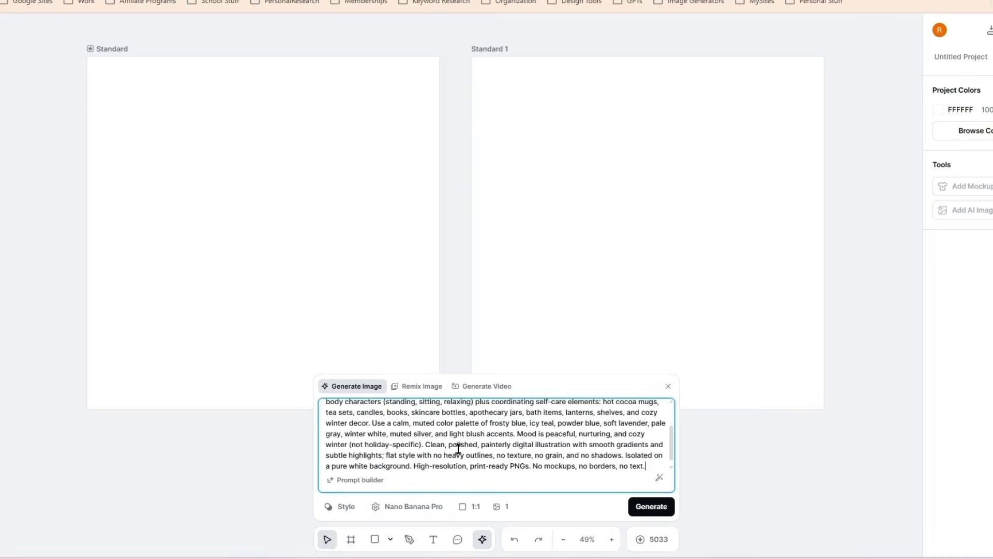
{"action": "left_click", "coordinate": [649, 504]}
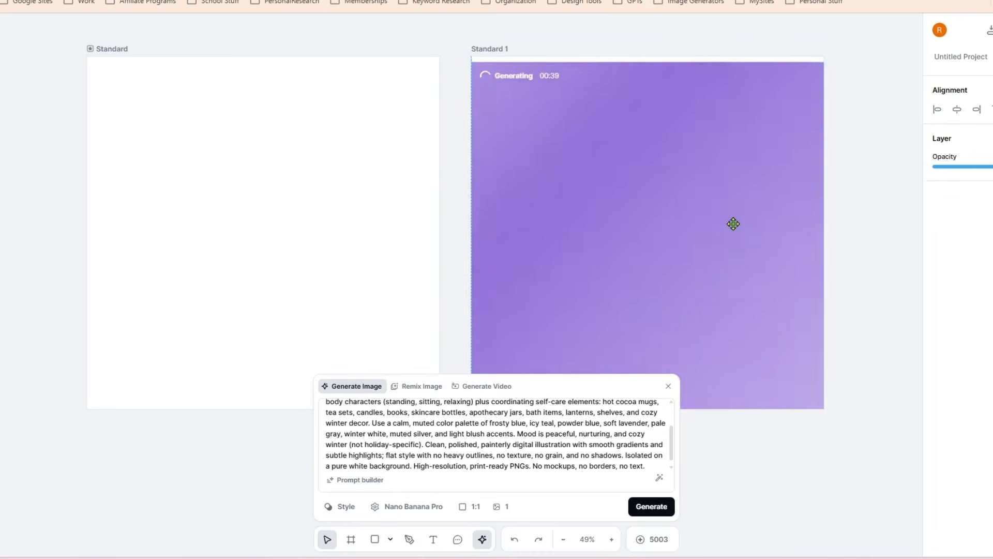
- Generate the same planner girl prompt on the Standard artboard using Nano Banana 2 and collapse the image generator
{"action": "left_click", "coordinate": [432, 507]}
{"action": "scroll", "coordinate": [416, 399], "scroll_direction": "down", "scroll_amount": 4}
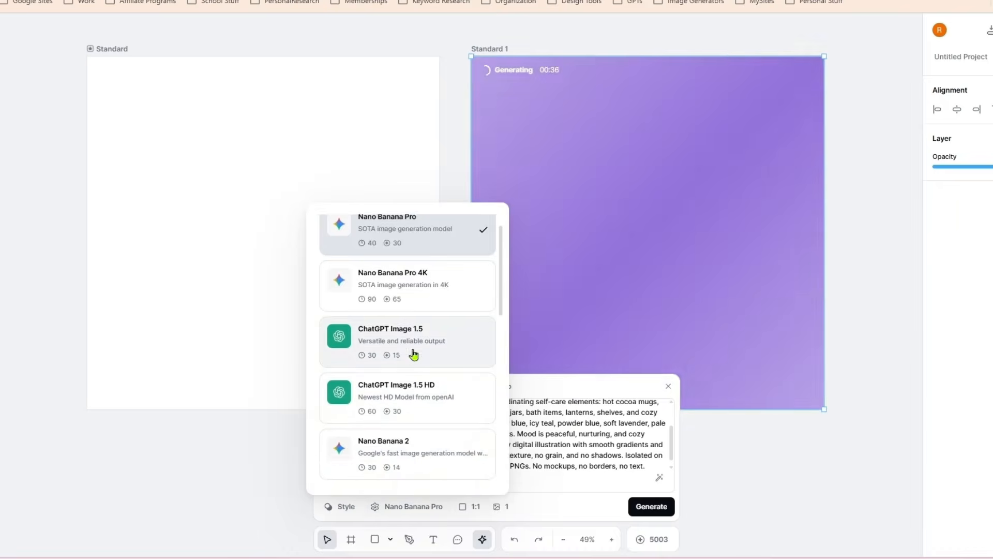
{"action": "left_click", "coordinate": [412, 357]}
{"action": "left_click", "coordinate": [656, 506]}
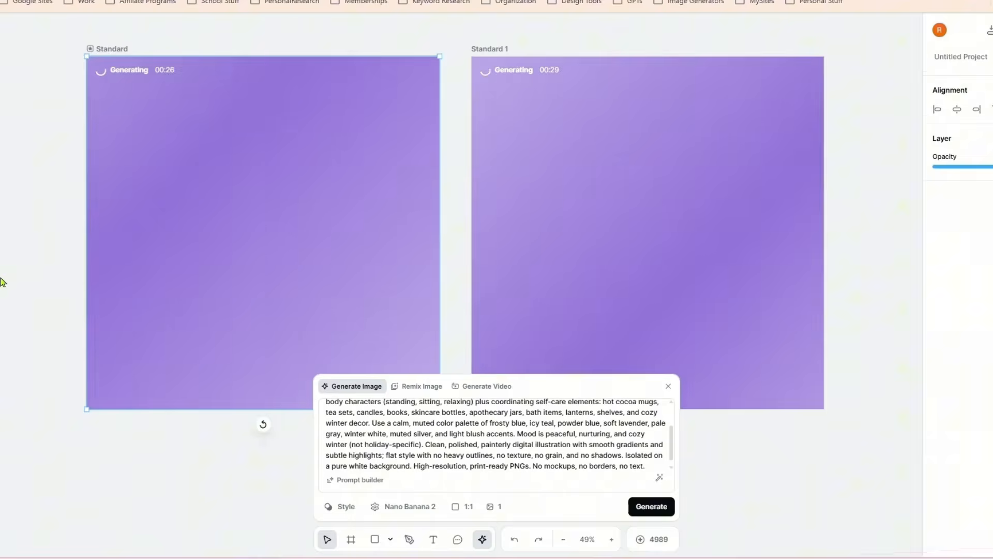
{"action": "left_click", "coordinate": [2, 279]}
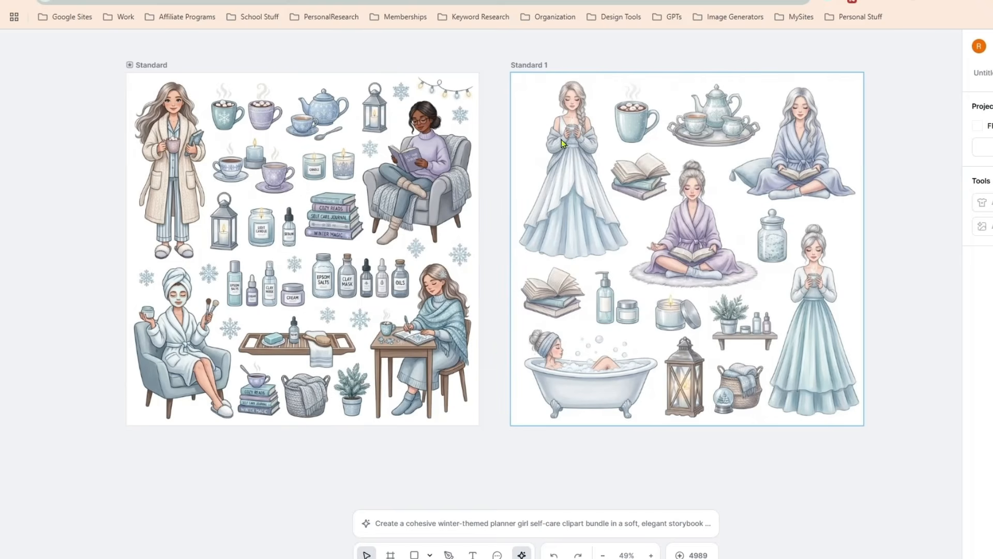
- Compare the planner girl clipart on Standard and Standard 1, checking the characters, self-care items and details
{"action": "left_click", "coordinate": [171, 219]}
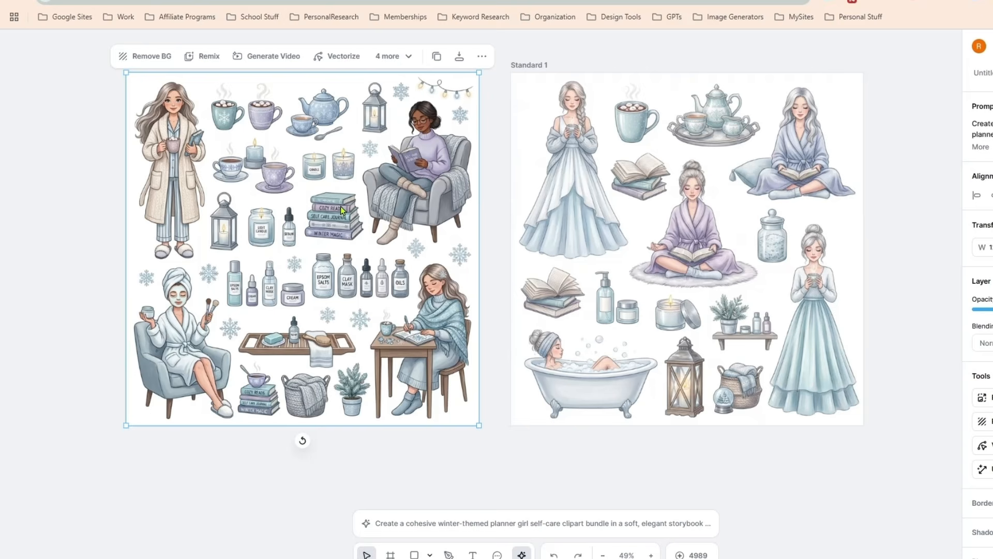
{"action": "left_click", "coordinate": [579, 230]}
{"action": "left_click", "coordinate": [413, 217]}
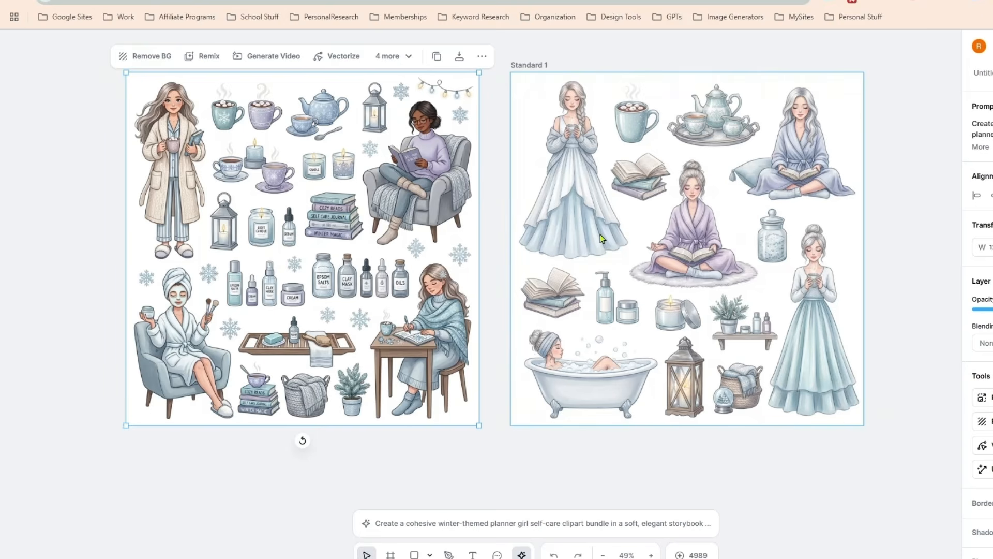